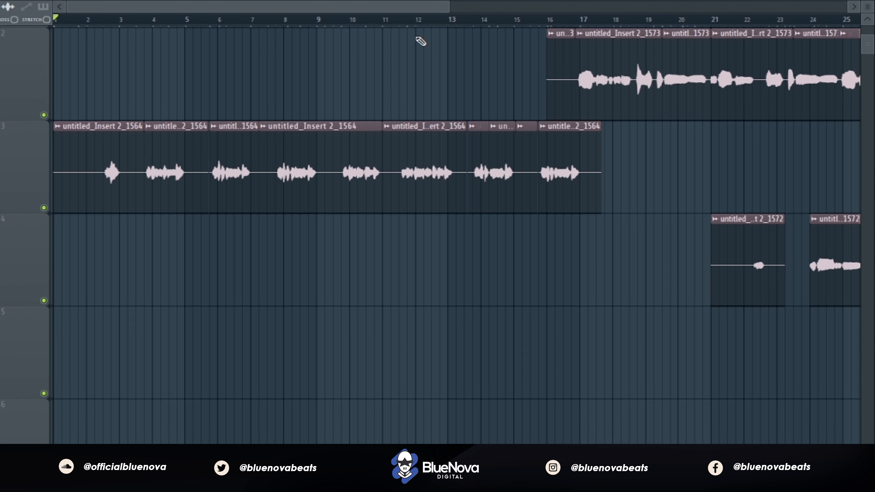
Step: Review the effects loaded on the lead vocal insert on track 3 and on the Lead Vox track in the mixer
{"action": "key", "text": "F9"}
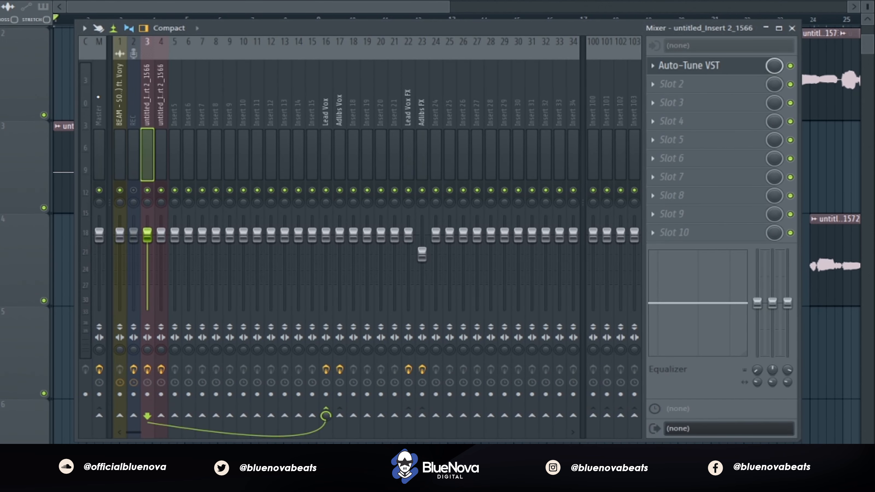
{"action": "left_click", "coordinate": [98, 97]}
{"action": "left_click", "coordinate": [790, 84]}
{"action": "left_click", "coordinate": [790, 66]}
{"action": "left_click", "coordinate": [151, 109]}
{"action": "left_click", "coordinate": [325, 104]}
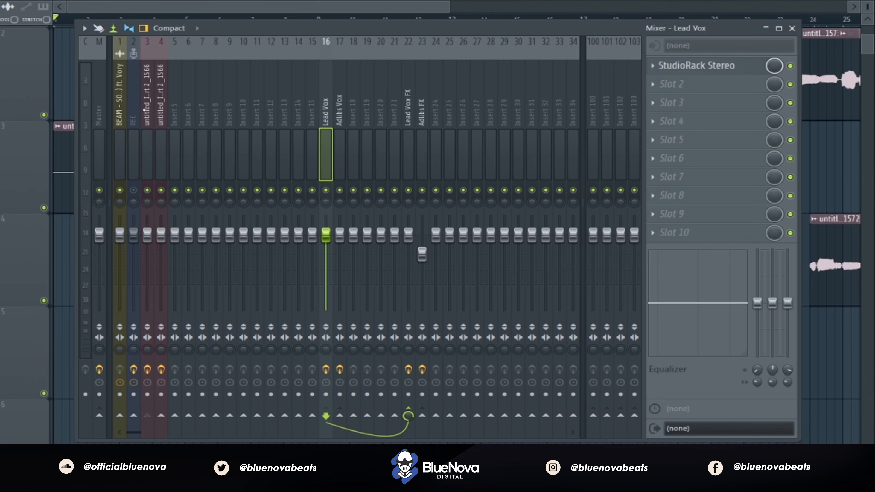
{"action": "left_click", "coordinate": [146, 112]}
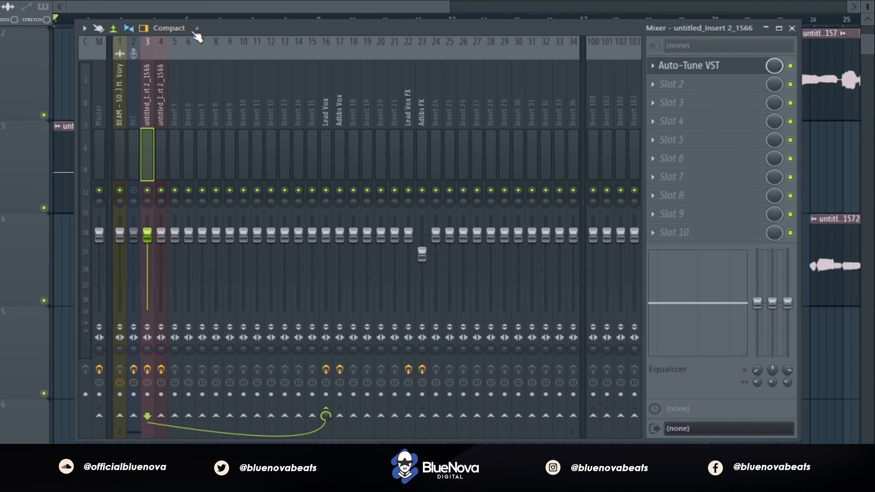
{"action": "key", "text": "F9"}
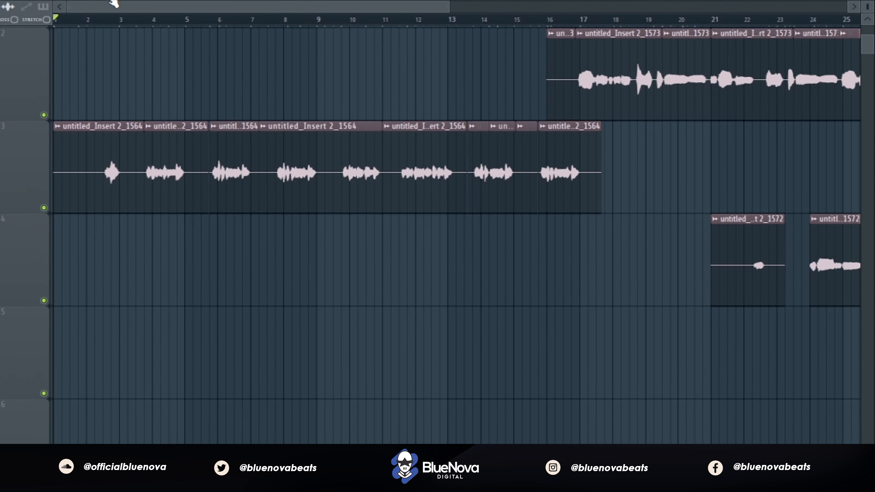
Step: Select the playlist timeline from about bar 4 to bar 17 and solo the vocal insert on mixer track 3
{"action": "left_click_drag", "start_coordinate": [146, 21], "coordinate": [582, 58]}
{"action": "key", "text": "F9"}
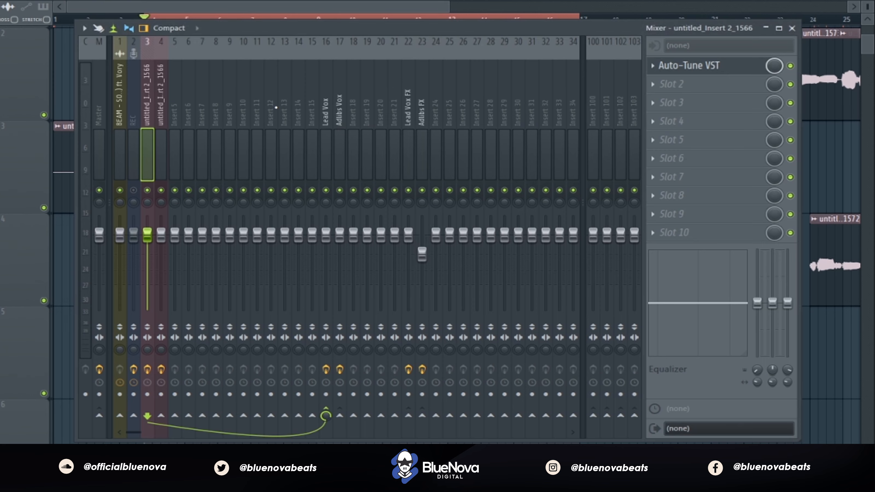
{"action": "right_click", "coordinate": [147, 190]}
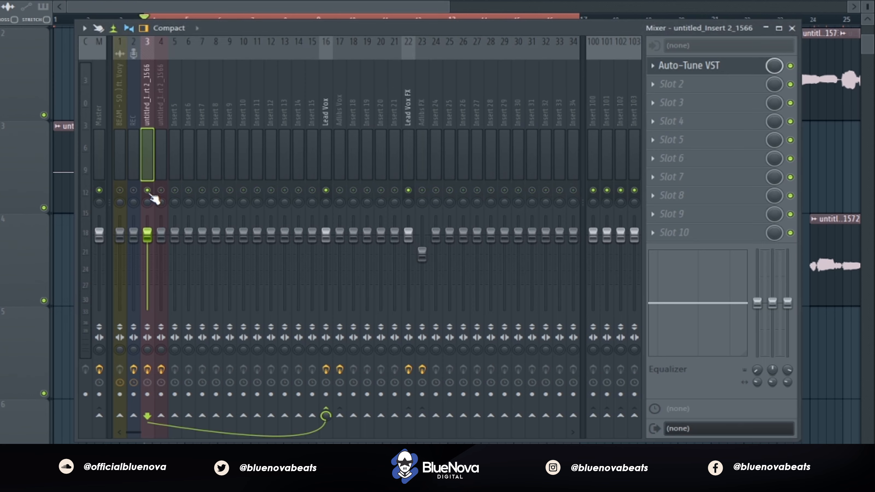
Step: Examine the Auto-Tune VST key, scale and retune settings on the vocal insert and return to the mixer
{"action": "left_click", "coordinate": [726, 64]}
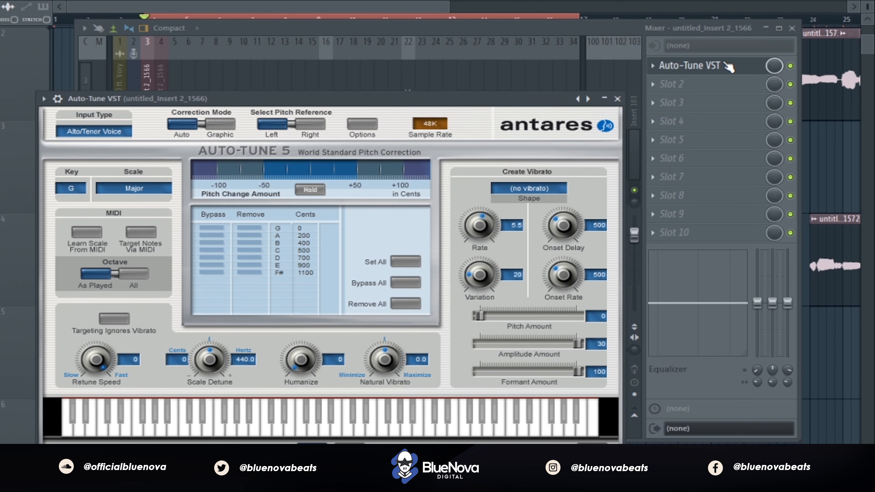
{"action": "left_click", "coordinate": [653, 66]}
{"action": "left_click", "coordinate": [444, 29]}
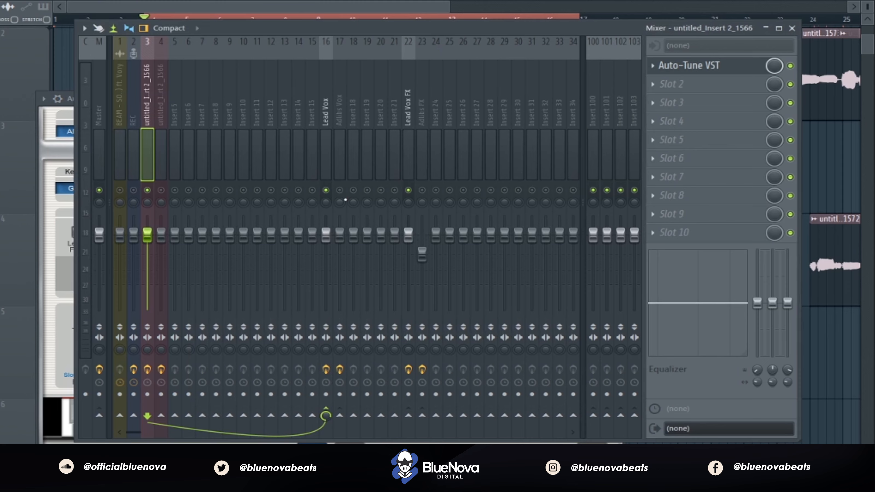
Step: Mute the Lead Vox and Lead Vox FX tracks and play the vocal
{"action": "left_click", "coordinate": [326, 190]}
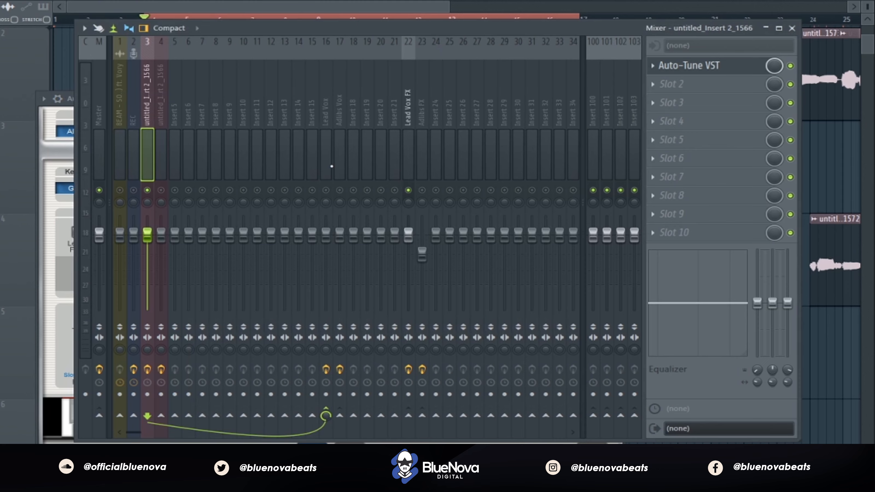
{"action": "left_click", "coordinate": [409, 191]}
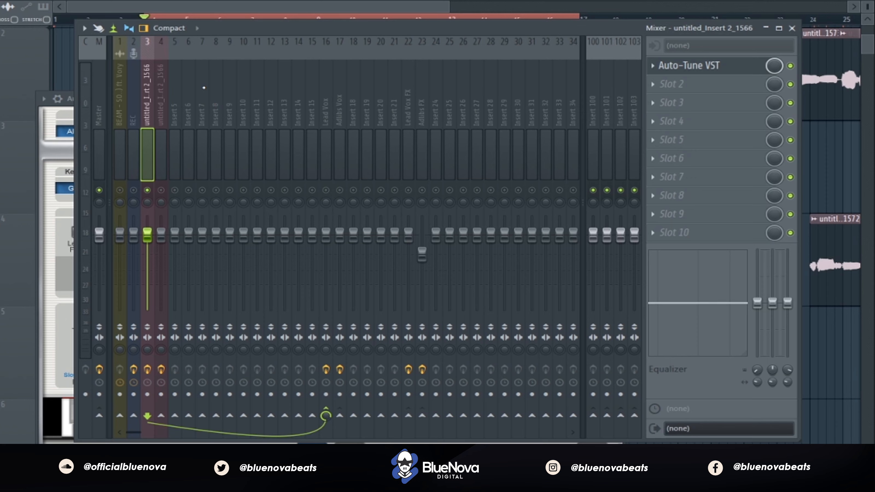
{"action": "key", "text": "space"}
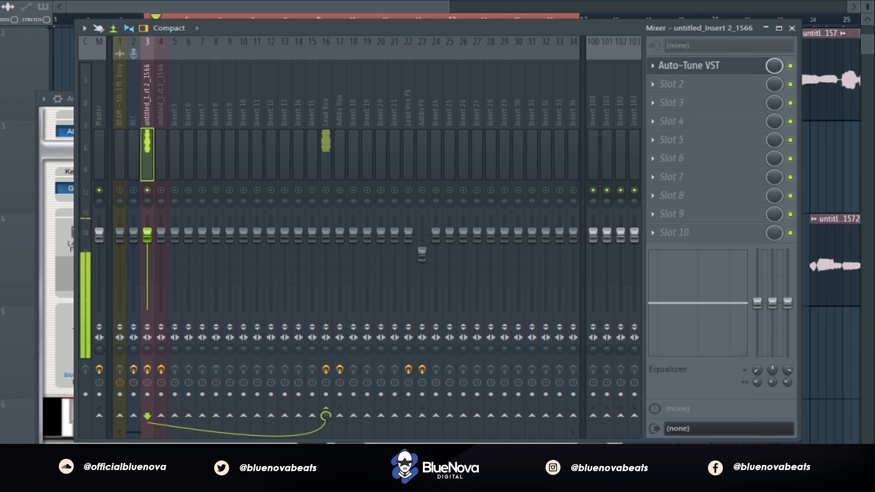
Step: Unmute the Lead Vox and Lead Vox FX tracks and bypass StudioRack Stereo on Lead Vox
{"action": "left_click", "coordinate": [327, 198]}
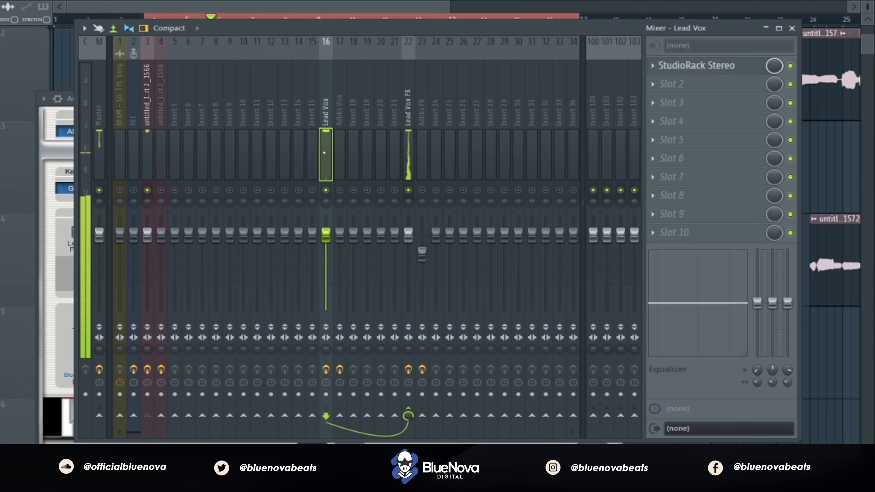
{"action": "left_click", "coordinate": [790, 65]}
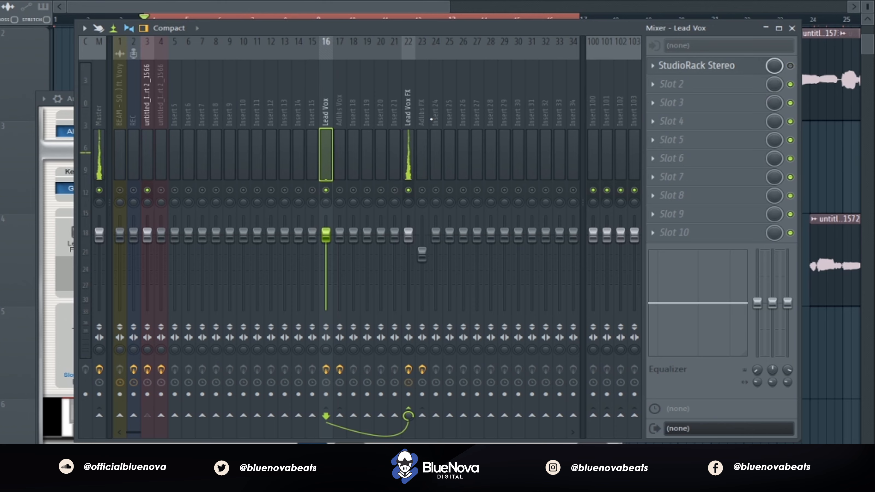
{"action": "left_click", "coordinate": [408, 127]}
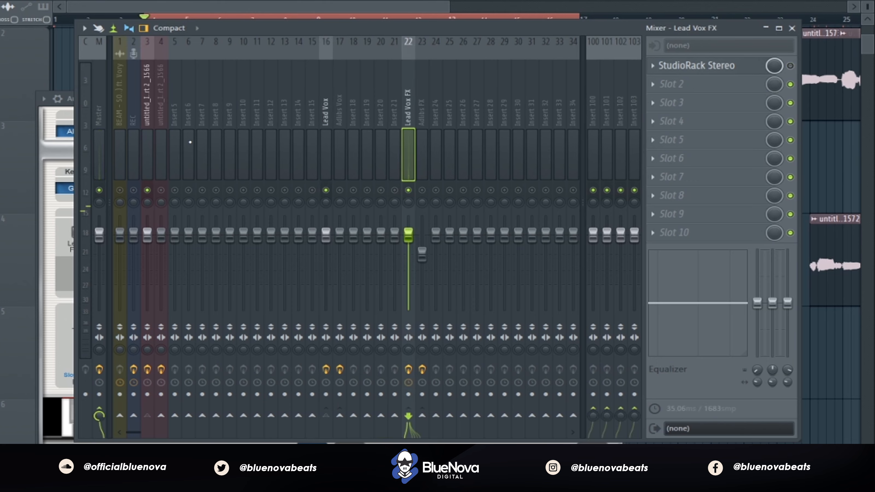
Step: Play the soloed vocal insert with only Auto-Tune applied and stop playback
{"action": "left_click", "coordinate": [151, 112]}
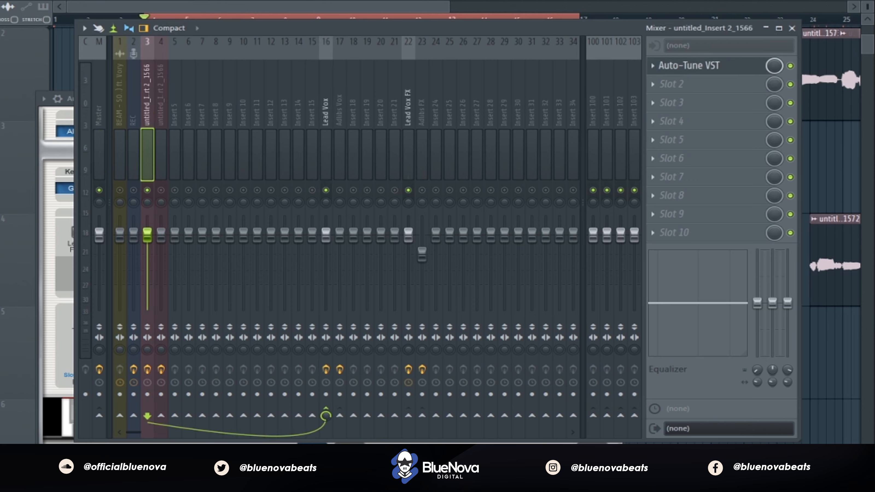
{"action": "key", "text": "space"}
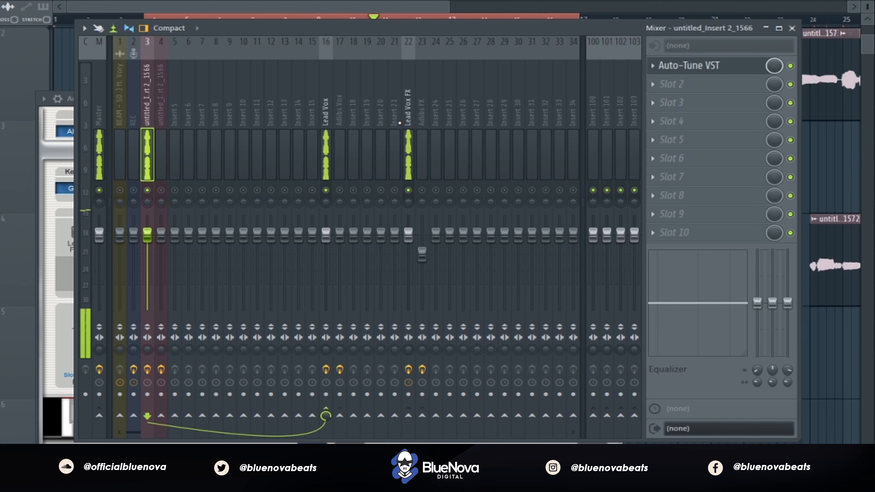
{"action": "key", "text": "space"}
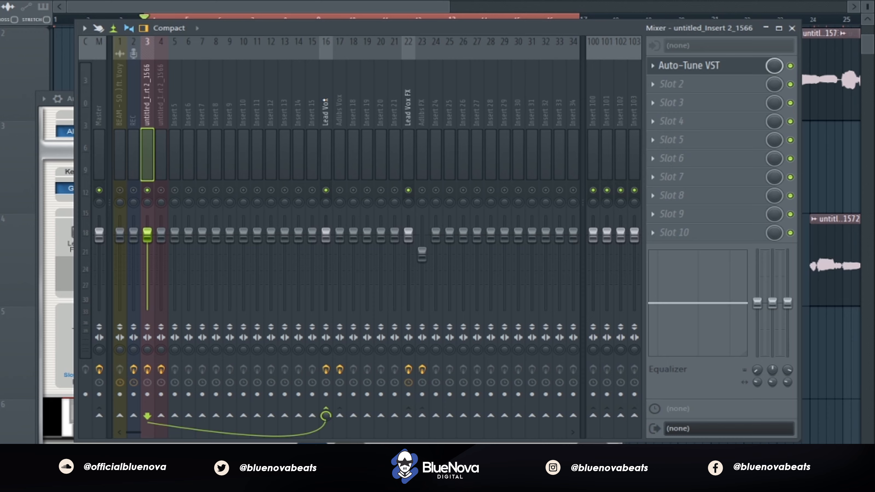
Step: Re-enable StudioRack Stereo on Lead Vox and bypass every module in its rack except the first REQ 6
{"action": "left_click", "coordinate": [326, 100]}
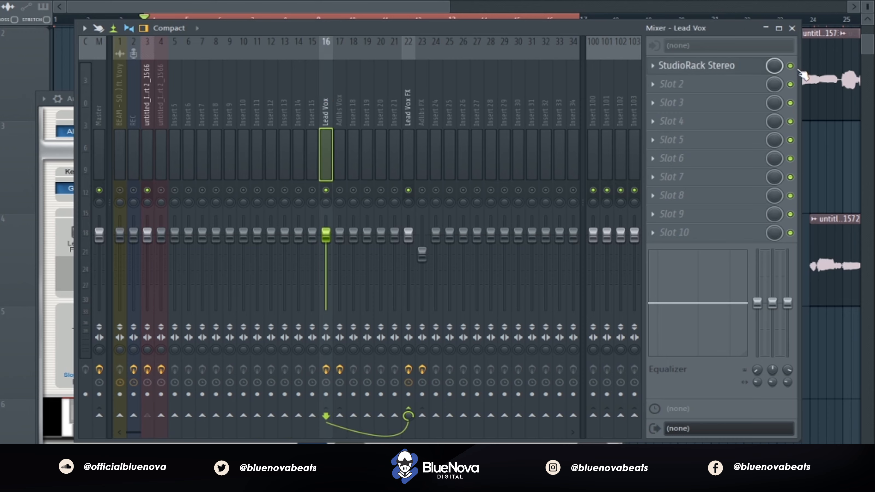
{"action": "left_click", "coordinate": [759, 65]}
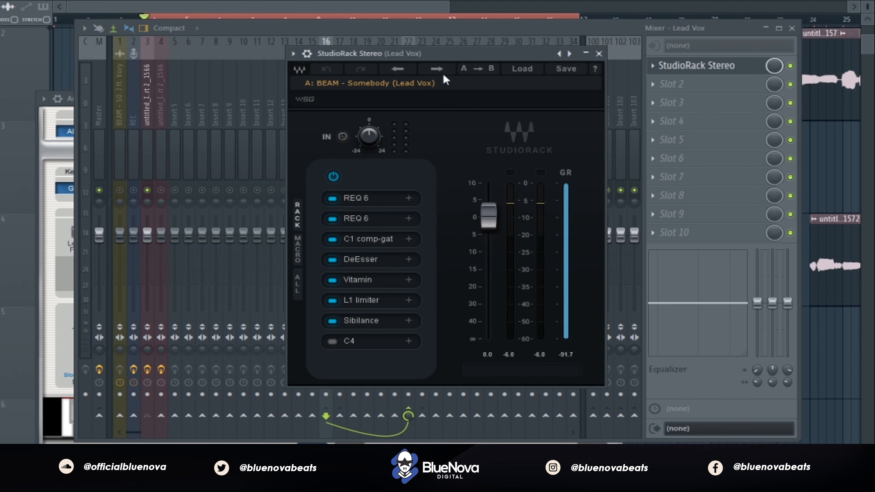
{"action": "left_click_drag", "start_coordinate": [456, 54], "coordinate": [446, 50]}
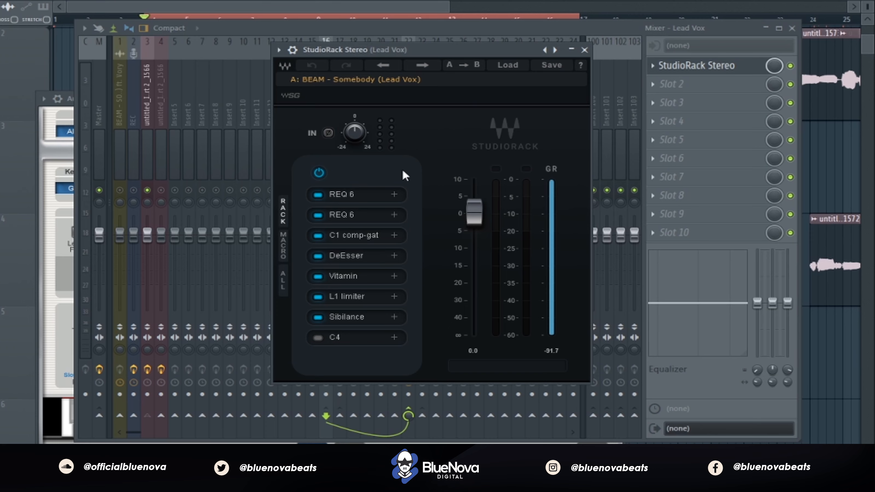
{"action": "left_click", "coordinate": [318, 214]}
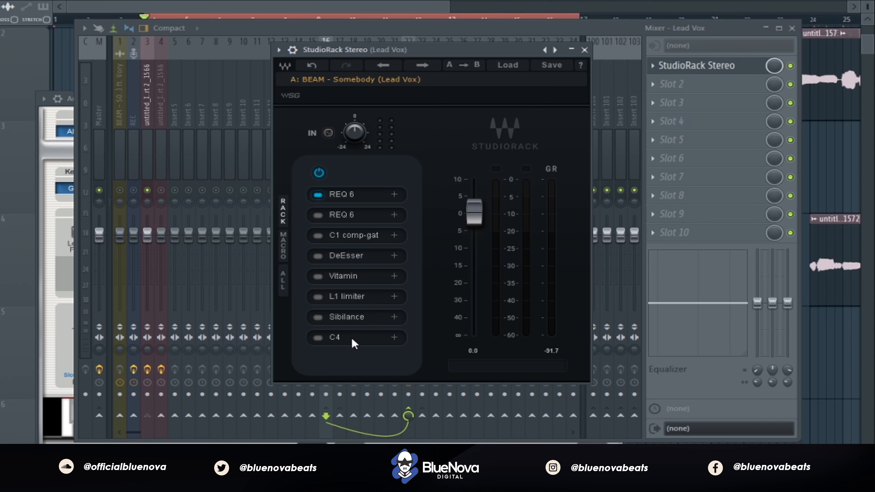
Step: Examine the first REQ 6 equalizer curve while playing the vocal through it, and close the equalizer
{"action": "left_click", "coordinate": [366, 196]}
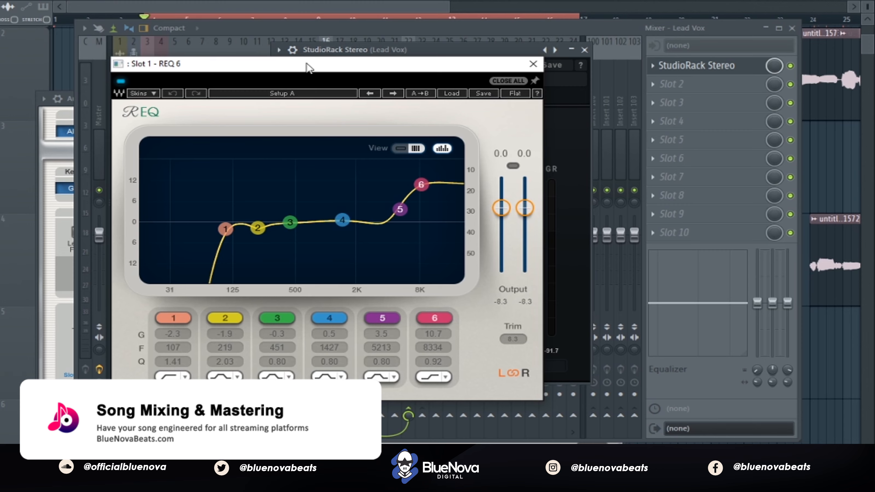
{"action": "left_click_drag", "start_coordinate": [306, 64], "coordinate": [354, 65]}
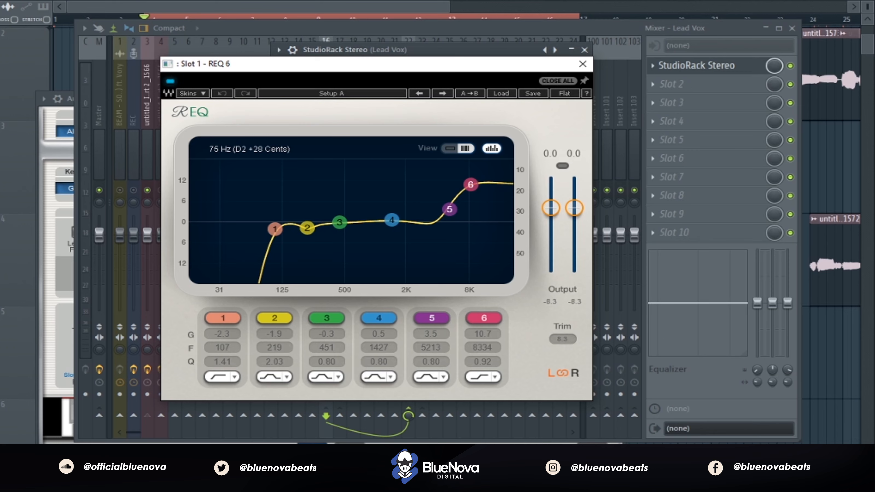
{"action": "key", "text": "space"}
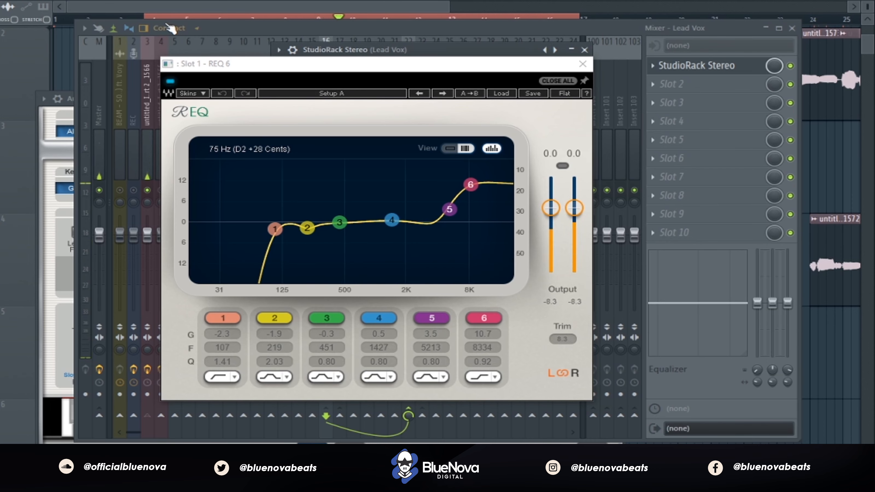
{"action": "key", "text": "space"}
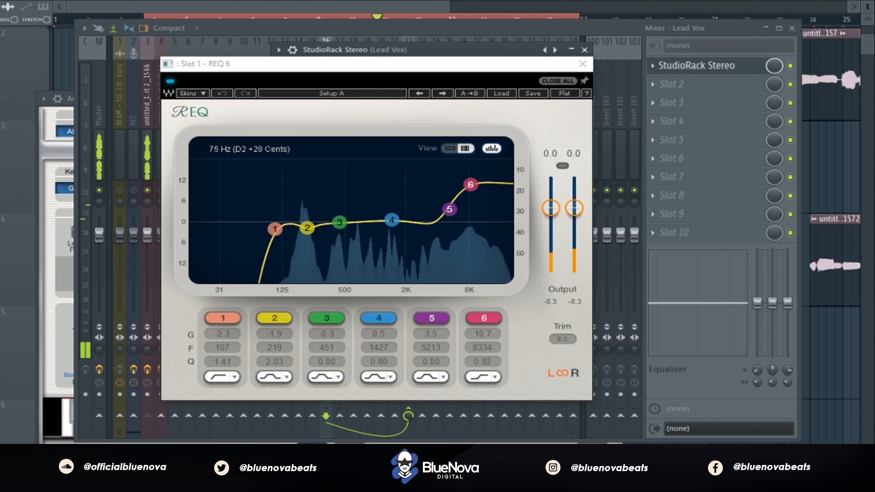
{"action": "left_click", "coordinate": [583, 65]}
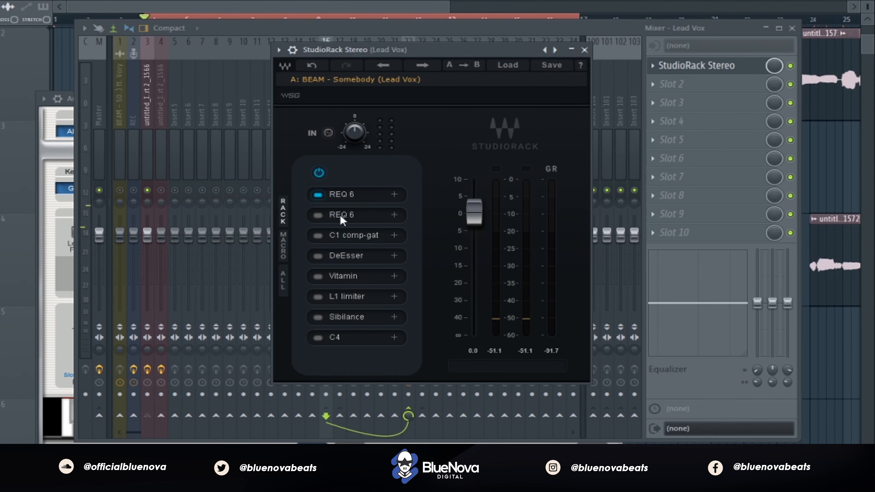
Step: Enable the second REQ 6 in the rack, play the vocal through it while checking its curve, and close it
{"action": "left_click", "coordinate": [372, 214]}
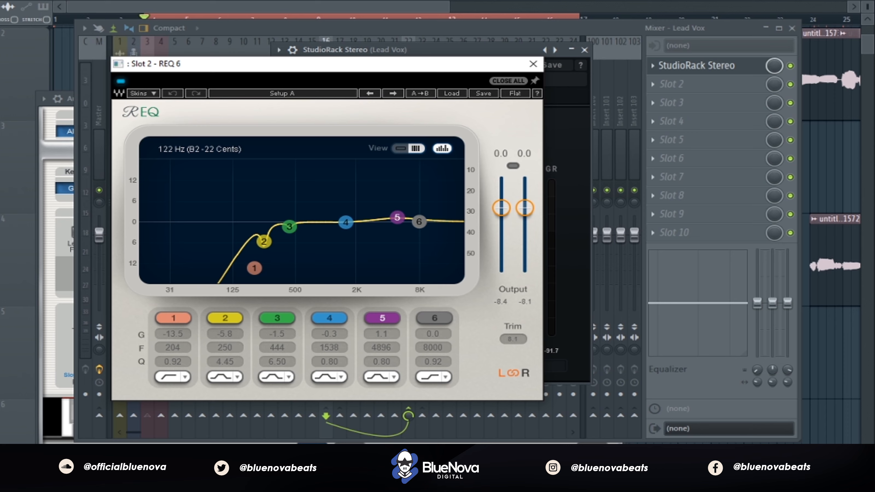
{"action": "key", "text": "space"}
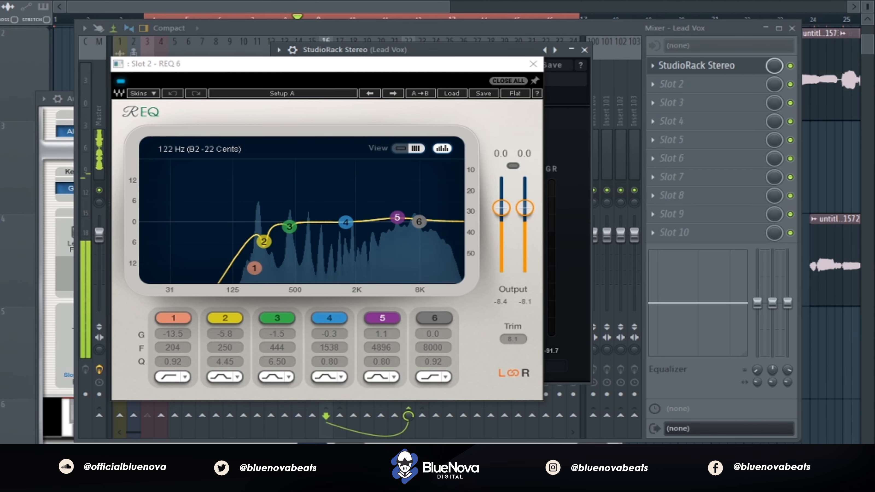
{"action": "key", "text": "space"}
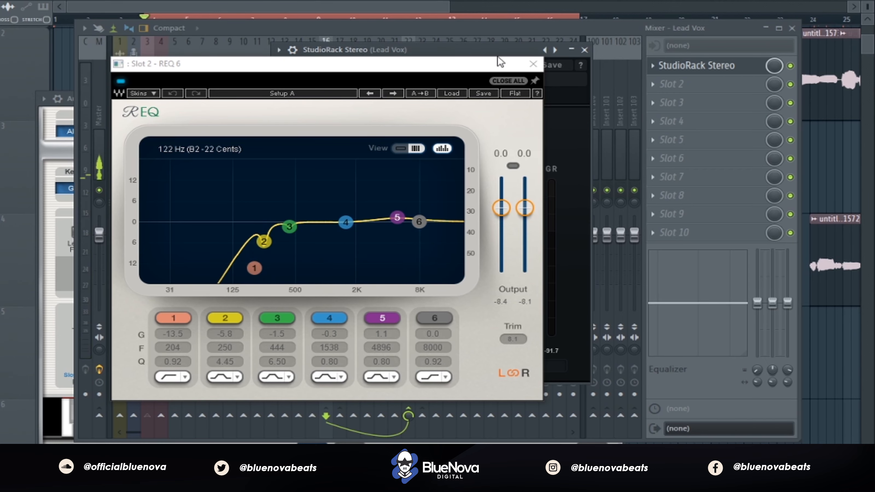
{"action": "left_click", "coordinate": [532, 63]}
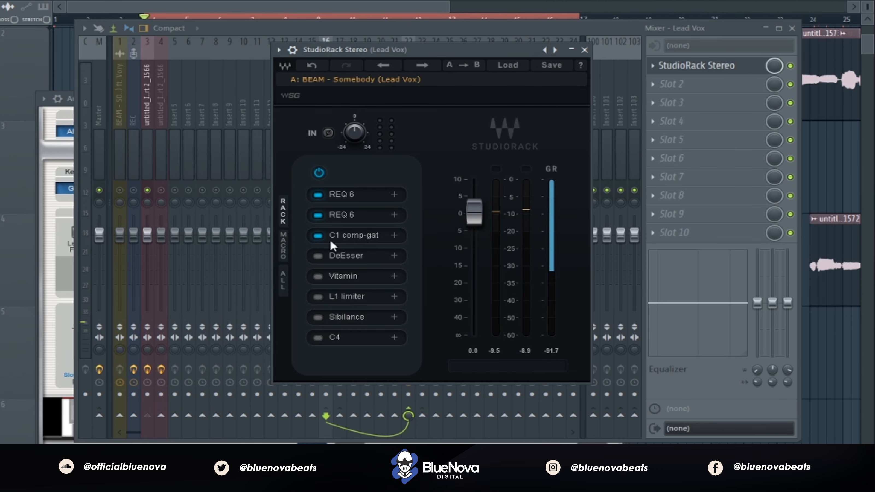
Step: Enable the C1 comp-gate module, check its settings while playing the vocal, and close it
{"action": "left_click", "coordinate": [362, 235]}
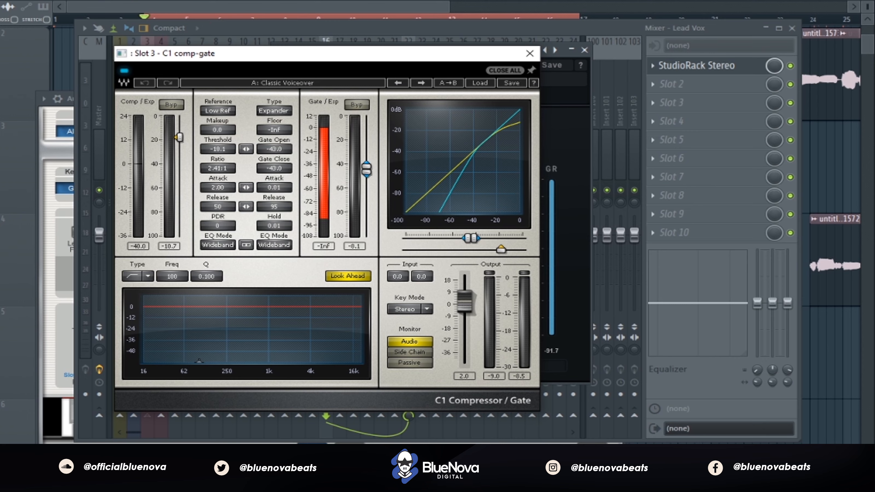
{"action": "key", "text": "space"}
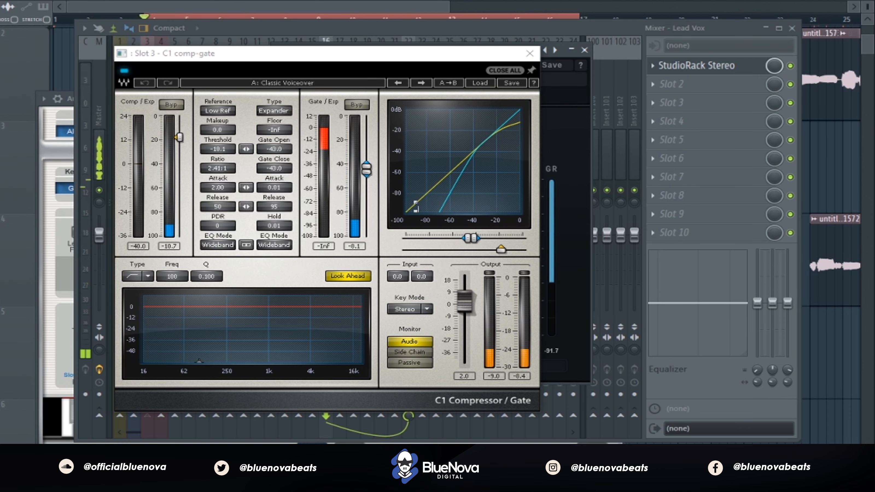
{"action": "left_click", "coordinate": [529, 53]}
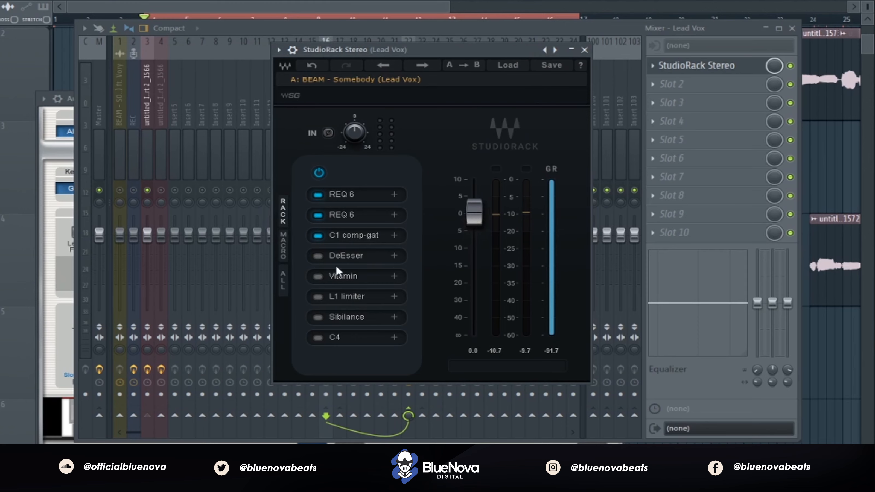
Step: Enable the DeEsser module in the rack, play the vocal through it while watching its attenuation, and close it
{"action": "left_click", "coordinate": [367, 258]}
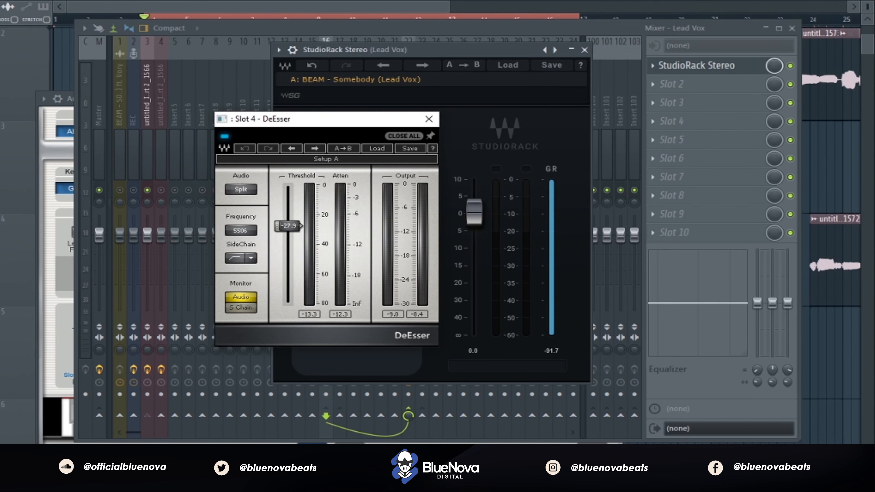
{"action": "left_click_drag", "start_coordinate": [352, 125], "coordinate": [324, 132]}
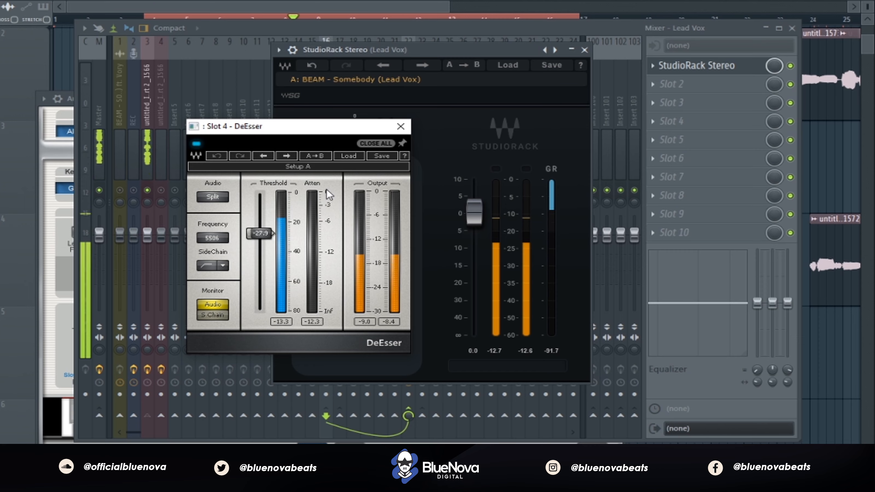
{"action": "key", "text": "space"}
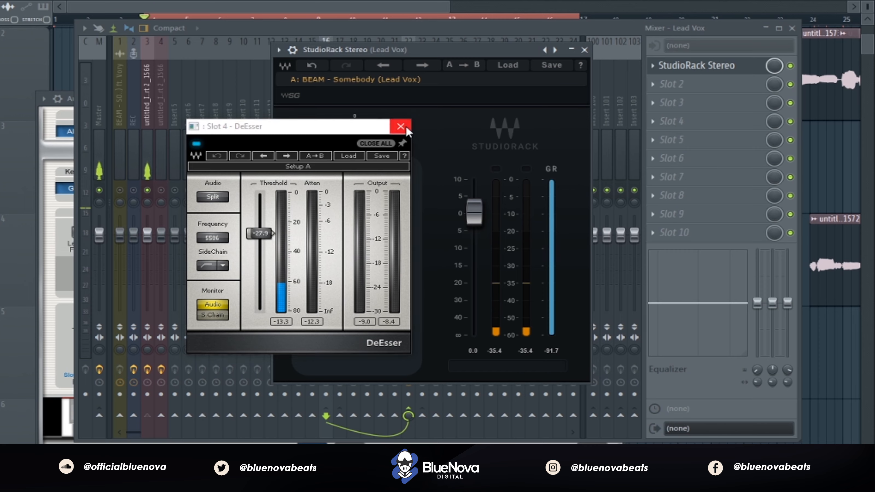
{"action": "left_click", "coordinate": [400, 126]}
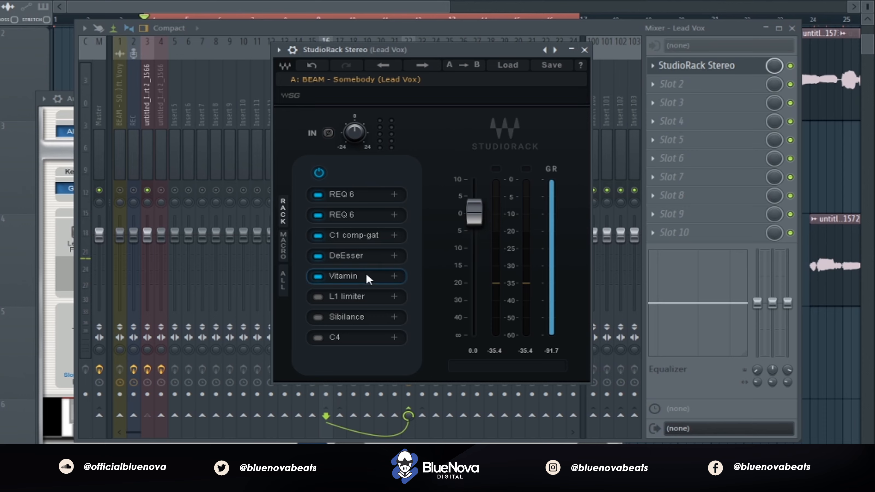
Step: Enable the Vitamin module, play the vocal through it while checking its band levels, and close it
{"action": "left_click", "coordinate": [366, 273]}
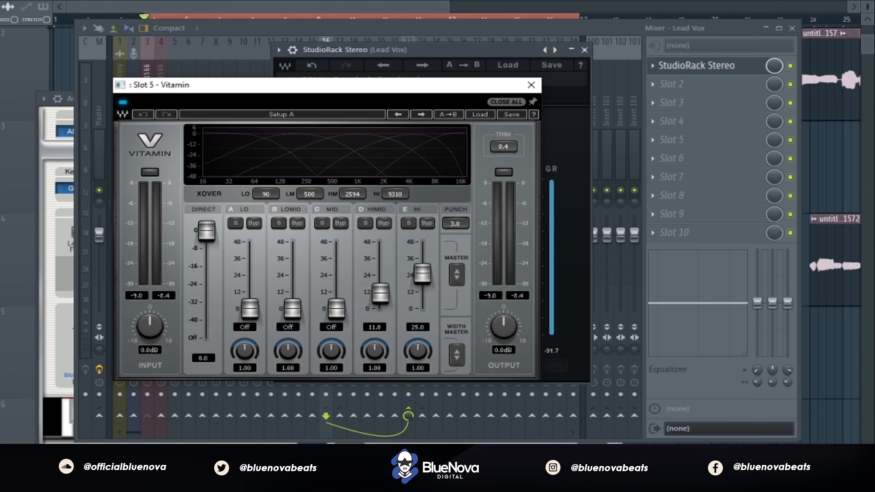
{"action": "key", "text": "space"}
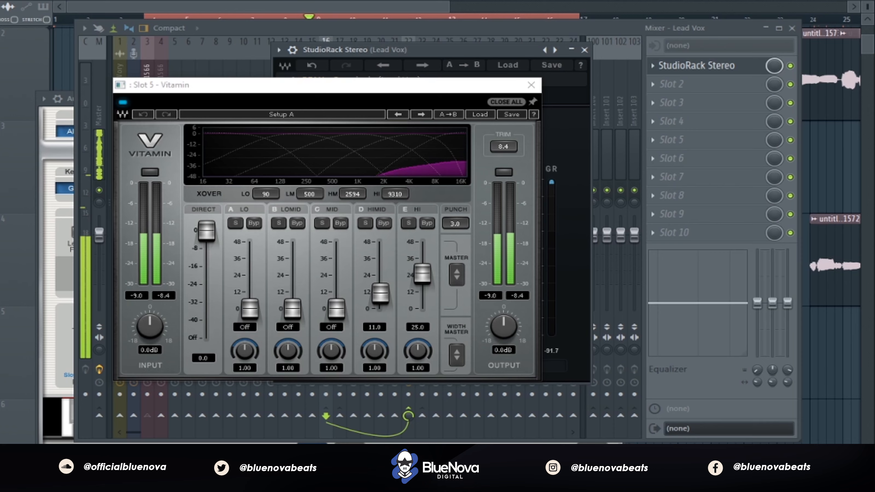
{"action": "key", "text": "space"}
{"action": "left_click", "coordinate": [530, 85]}
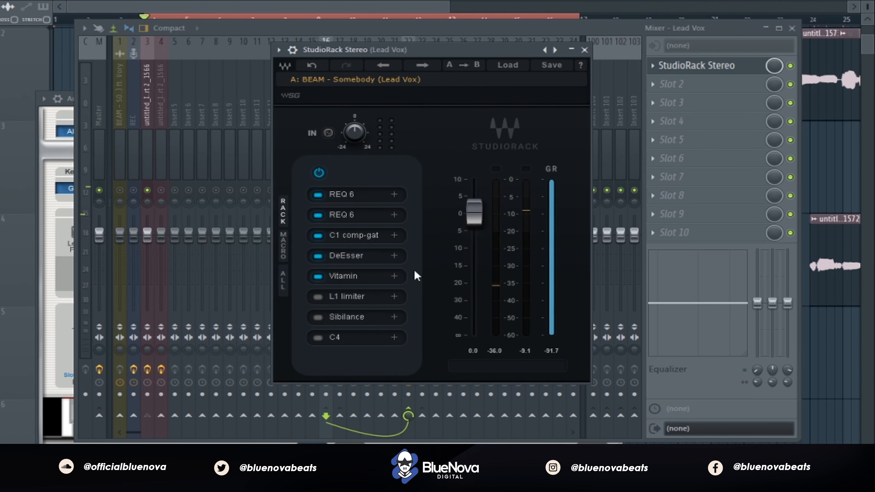
Step: Enable the L1 limiter module, play the vocal through it while checking threshold and ceiling, and close it
{"action": "left_click", "coordinate": [377, 298]}
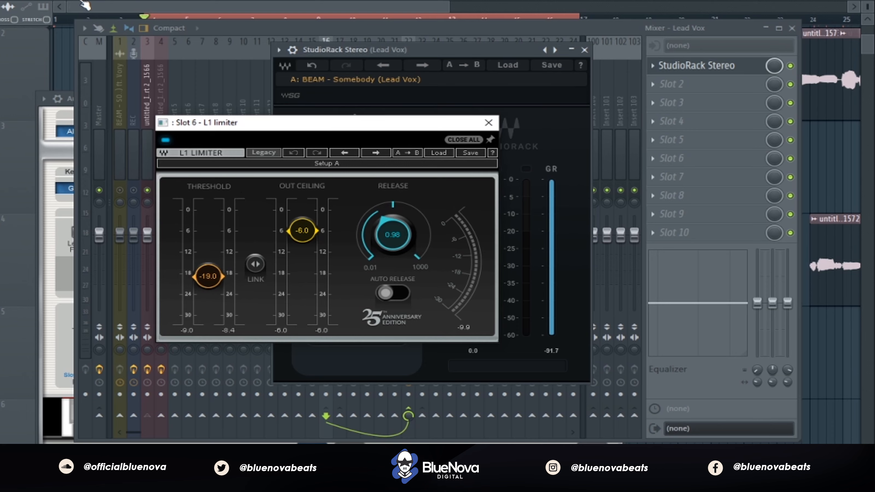
{"action": "key", "text": "space"}
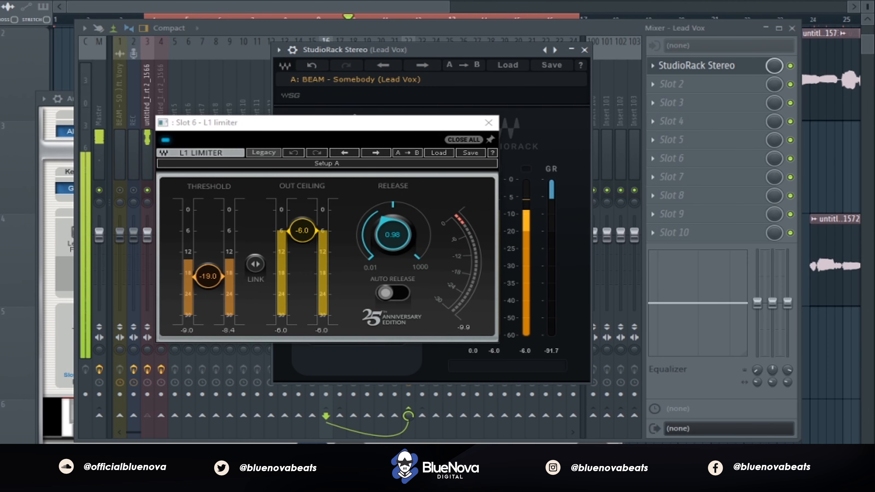
{"action": "key", "text": "space"}
{"action": "left_click", "coordinate": [496, 122]}
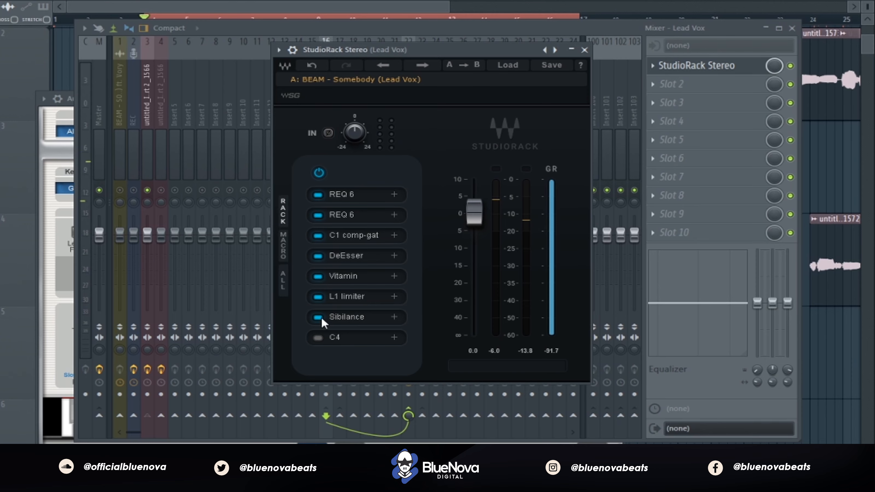
Step: Enable the Sibilance module, play the vocal through it while watching its reduction graph, and close it along with the Lead Vox rack
{"action": "left_click", "coordinate": [362, 318]}
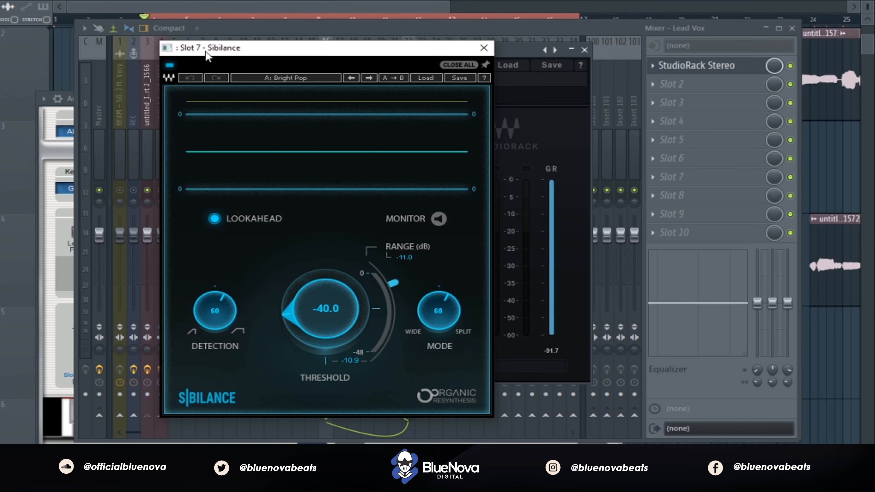
{"action": "key", "text": "space"}
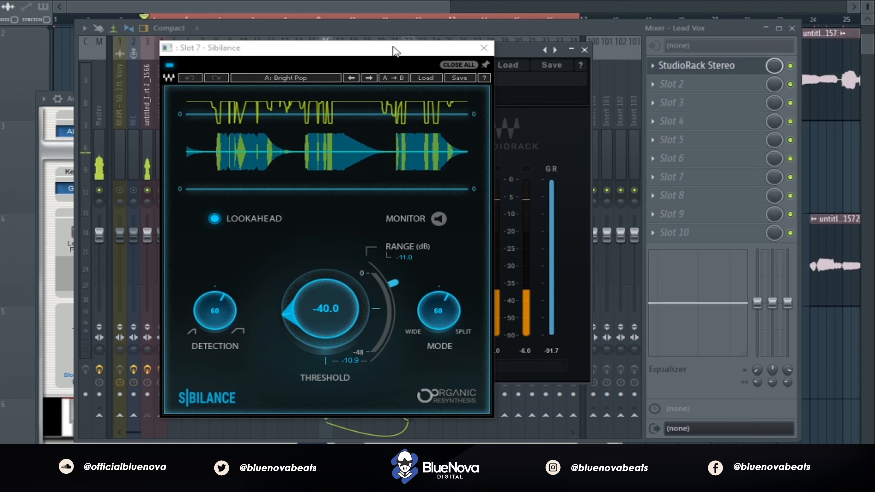
{"action": "left_click", "coordinate": [484, 47]}
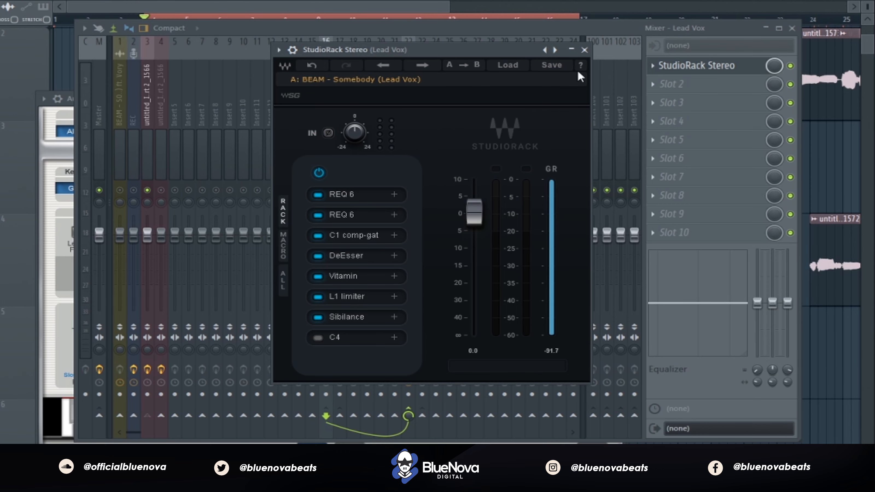
{"action": "left_click", "coordinate": [584, 49]}
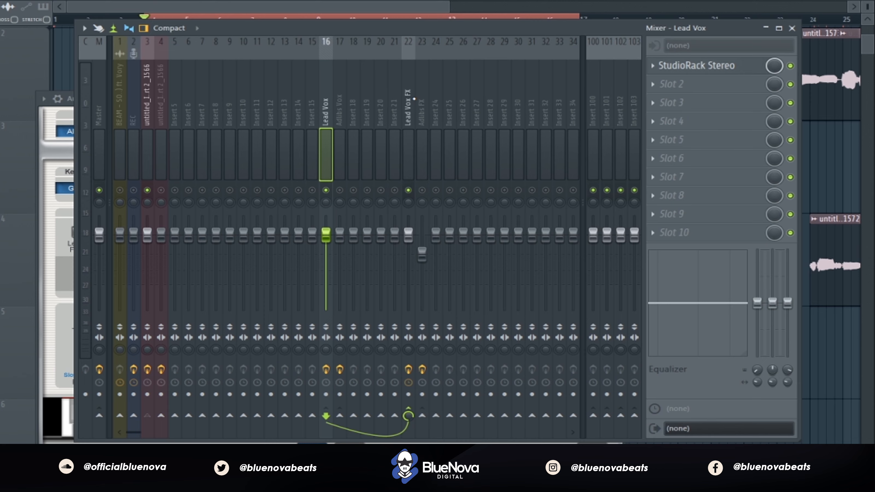
Step: Select the Lead Vox FX mixer track, and enable and open its StudioRack Stereo
{"action": "left_click", "coordinate": [412, 99]}
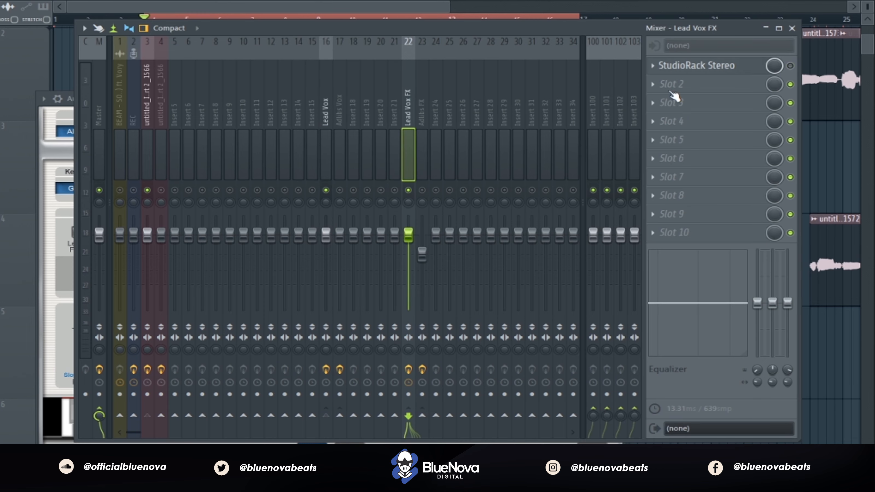
{"action": "left_click", "coordinate": [790, 66]}
{"action": "left_click", "coordinate": [756, 66]}
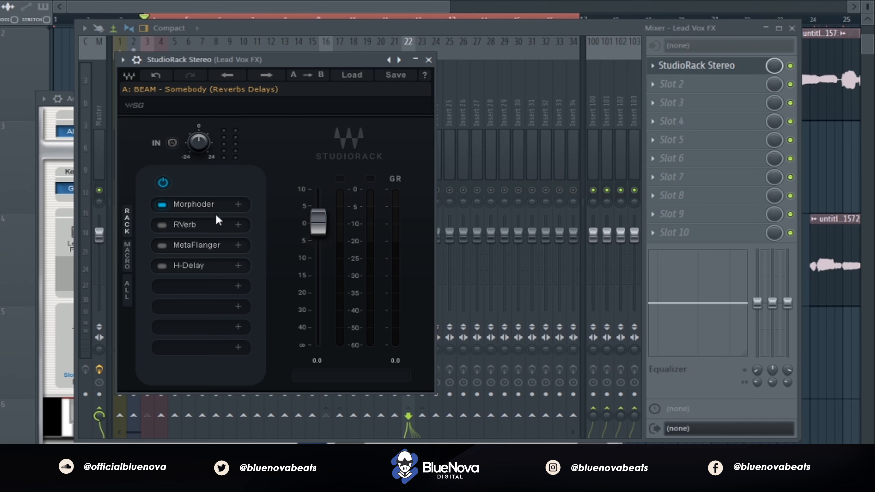
Step: Open the Morphoder module beside the rack and examine its settings while playing the vocal through it
{"action": "left_click", "coordinate": [217, 205]}
{"action": "left_click_drag", "start_coordinate": [272, 137], "coordinate": [429, 110]}
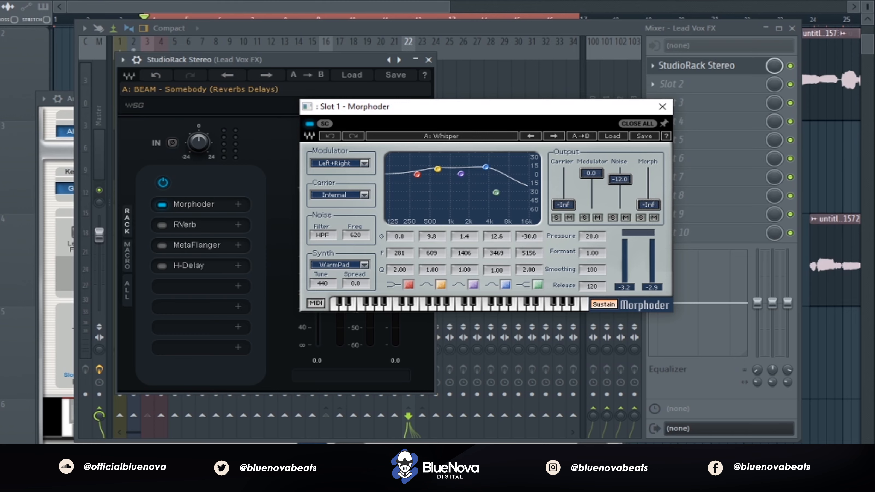
{"action": "key", "text": "space"}
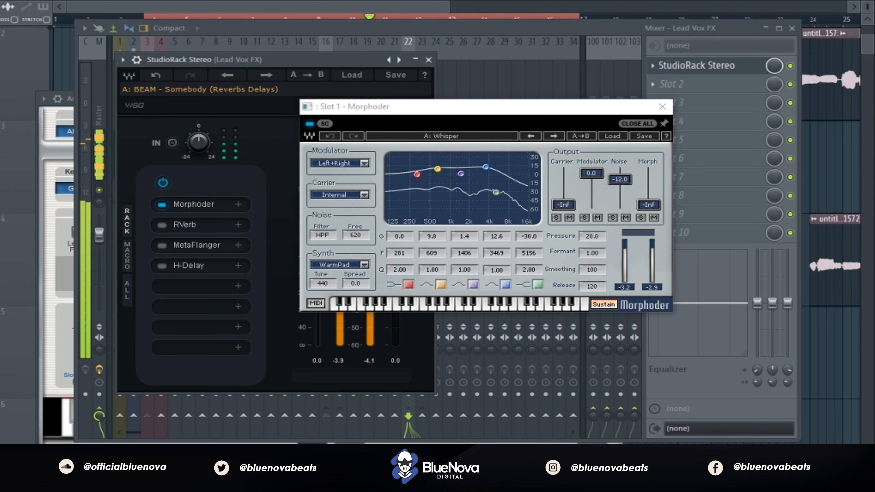
{"action": "key", "text": "space"}
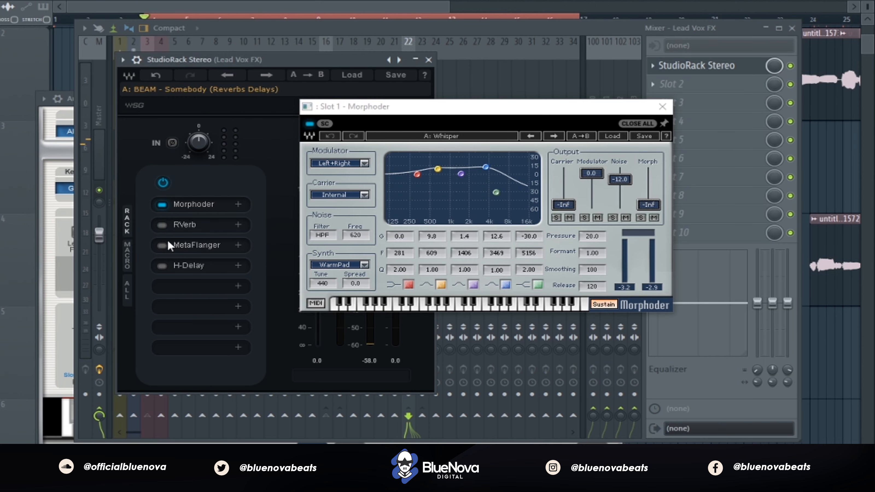
Step: Enable RVerb in place of the open Morphoder view, play the vocal while viewing its Reverb, Damping and All graphs, and close it
{"action": "left_click", "coordinate": [162, 225]}
{"action": "left_click", "coordinate": [661, 106]}
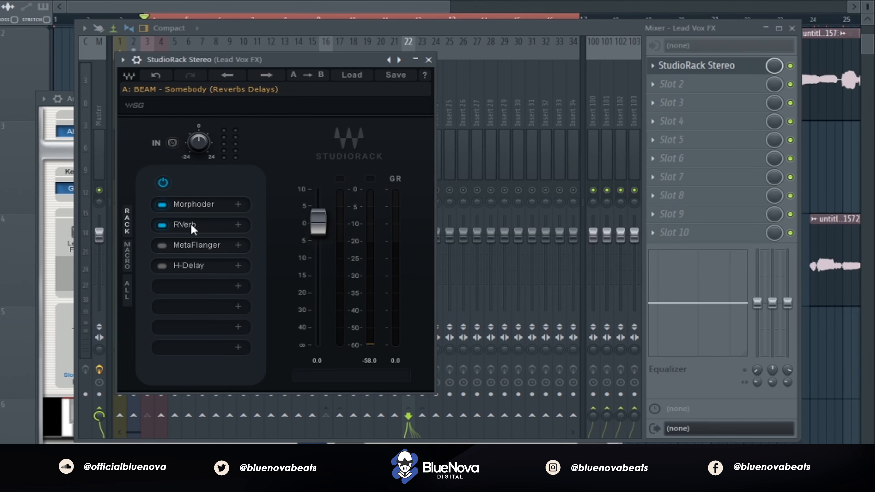
{"action": "left_click", "coordinate": [206, 227]}
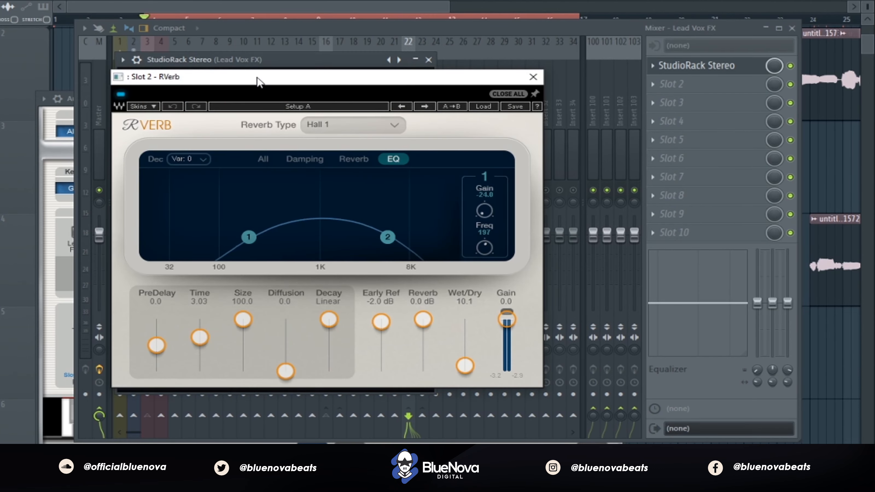
{"action": "left_click_drag", "start_coordinate": [313, 78], "coordinate": [415, 61]}
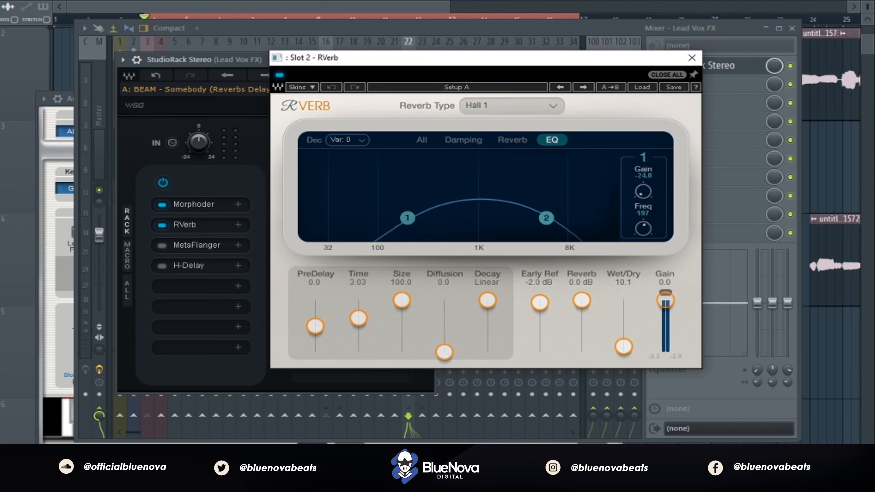
{"action": "key", "text": "space"}
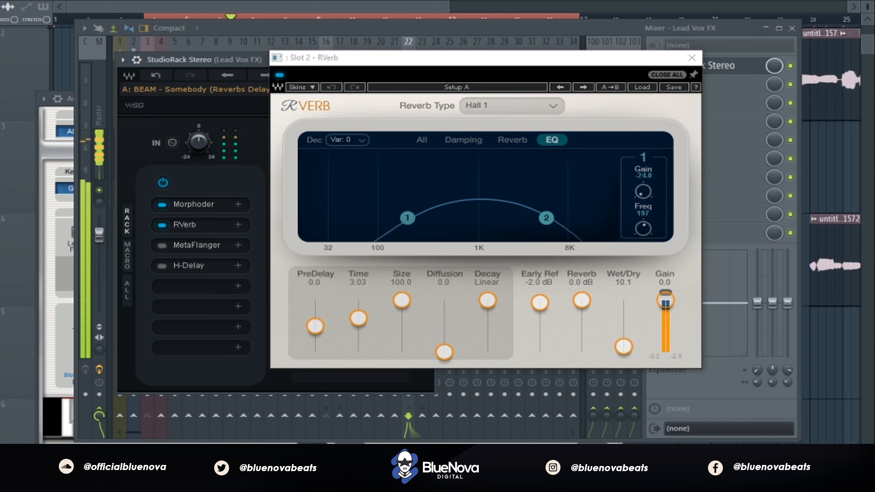
{"action": "left_click", "coordinate": [511, 140]}
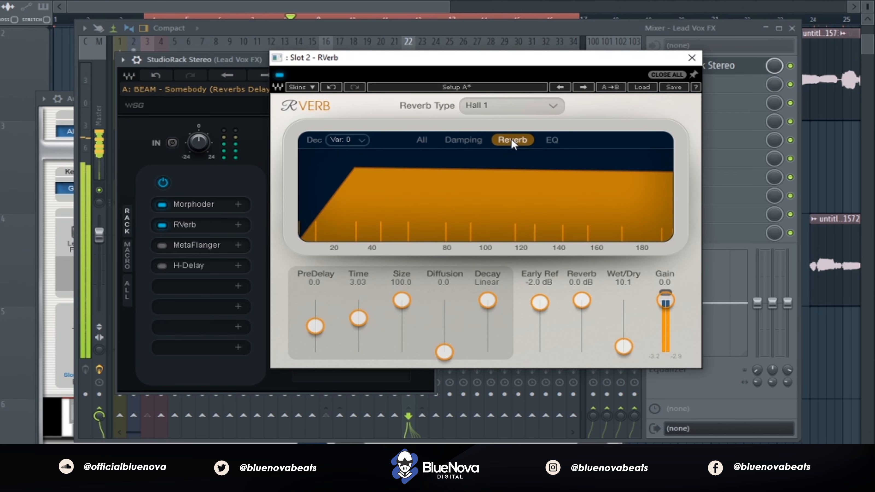
{"action": "left_click", "coordinate": [466, 140]}
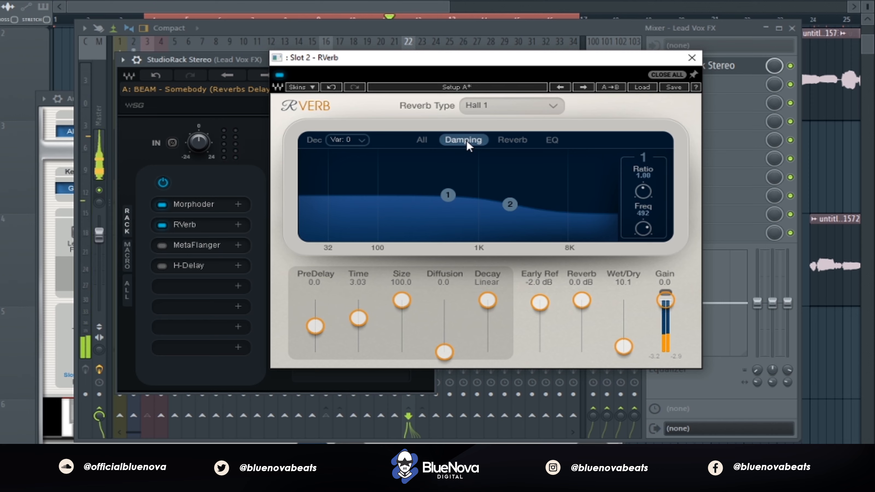
{"action": "left_click", "coordinate": [420, 141]}
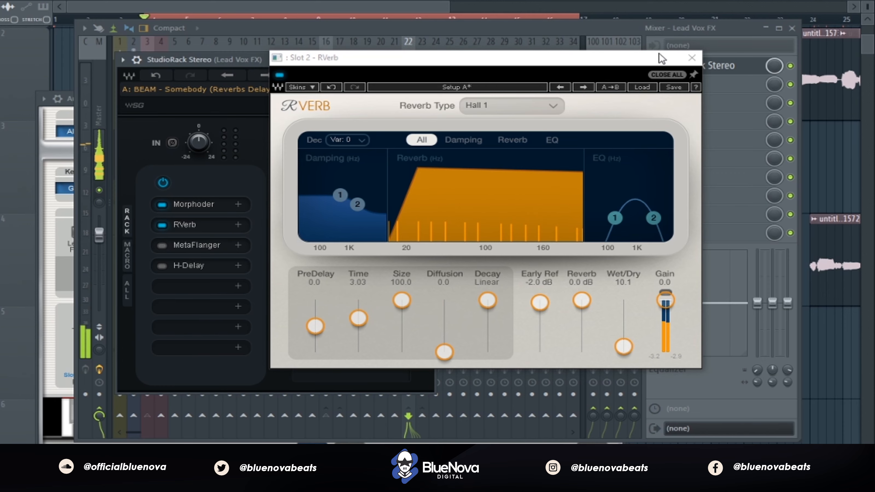
{"action": "left_click", "coordinate": [691, 58]}
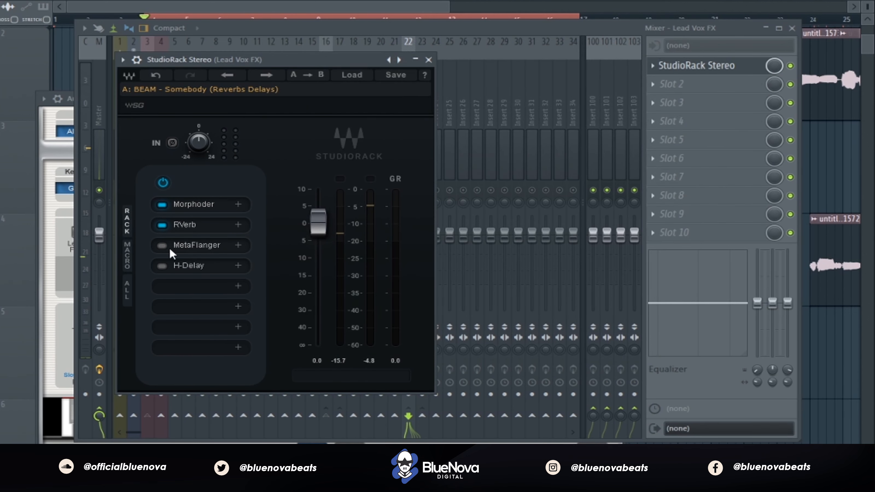
Step: Enable the MetaFlanger module, place its window beside the rack, and play the vocal through it while checking its settings
{"action": "left_click", "coordinate": [164, 245]}
{"action": "left_click", "coordinate": [205, 243]}
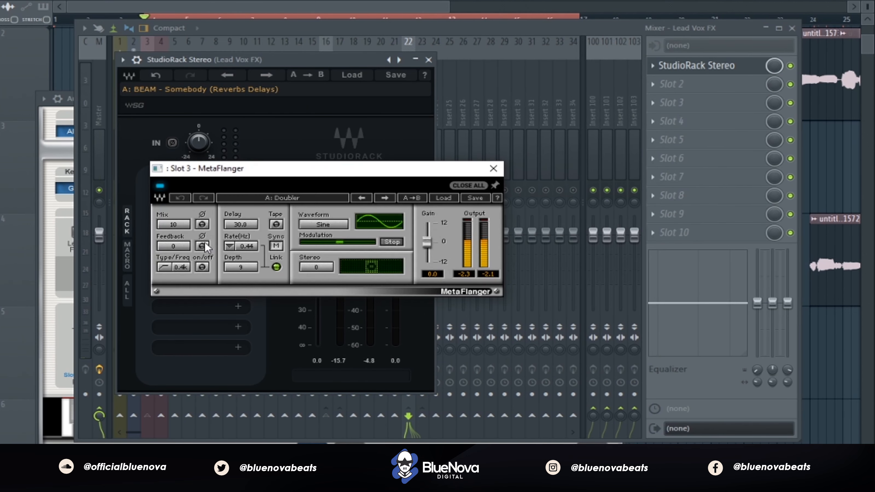
{"action": "left_click_drag", "start_coordinate": [259, 173], "coordinate": [407, 135]}
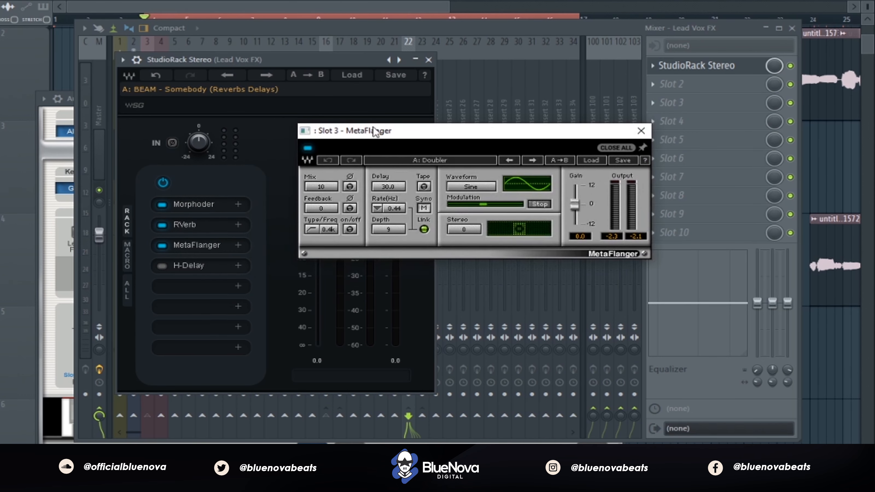
{"action": "key", "text": "space"}
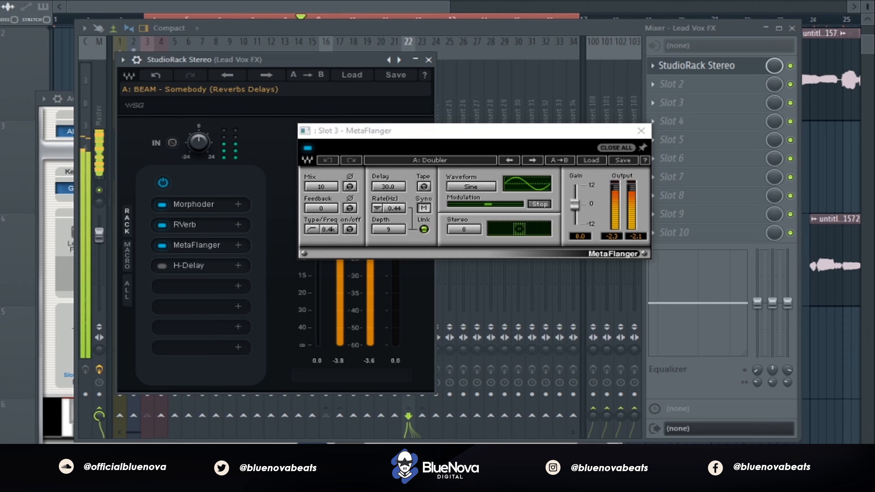
{"action": "key", "text": "space"}
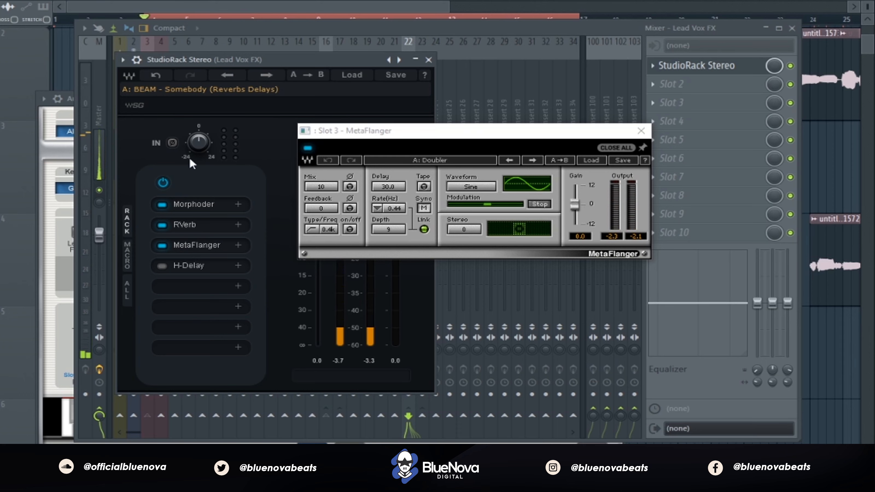
Step: Enable the H-Delay module, place its window beside the rack, and play the vocal through it while checking its delay settings
{"action": "left_click", "coordinate": [162, 265]}
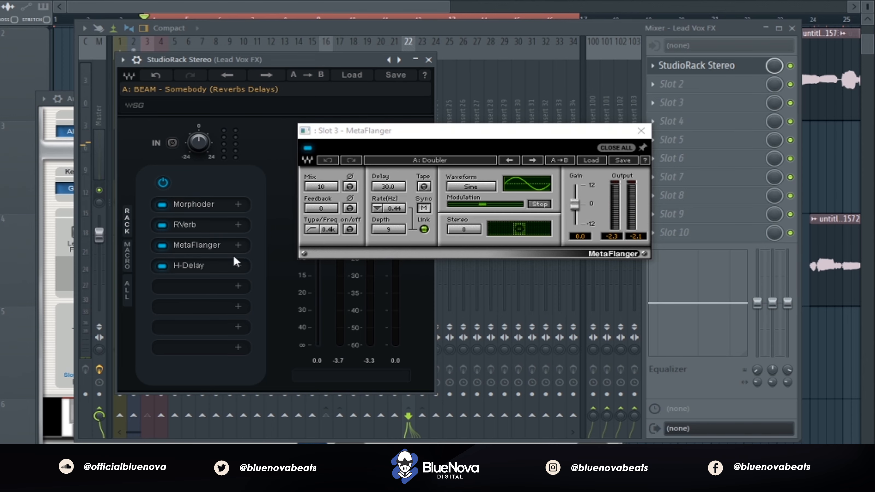
{"action": "left_click", "coordinate": [209, 265]}
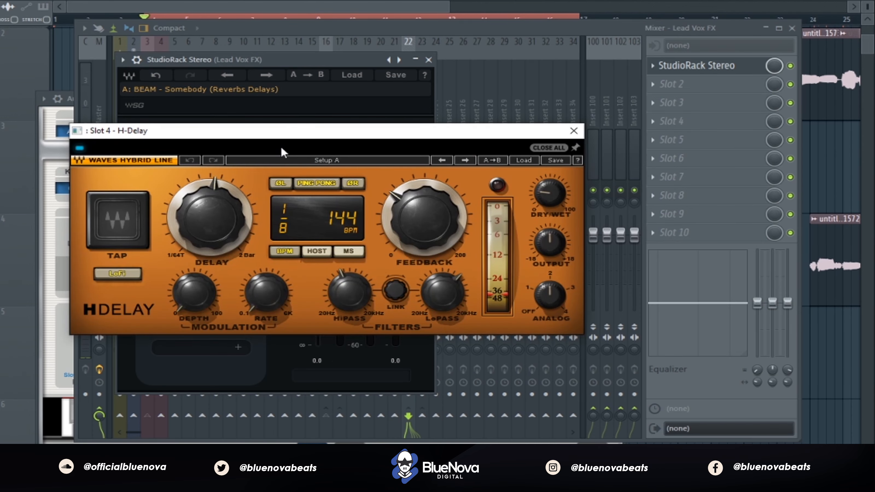
{"action": "left_click_drag", "start_coordinate": [274, 127], "coordinate": [472, 92]}
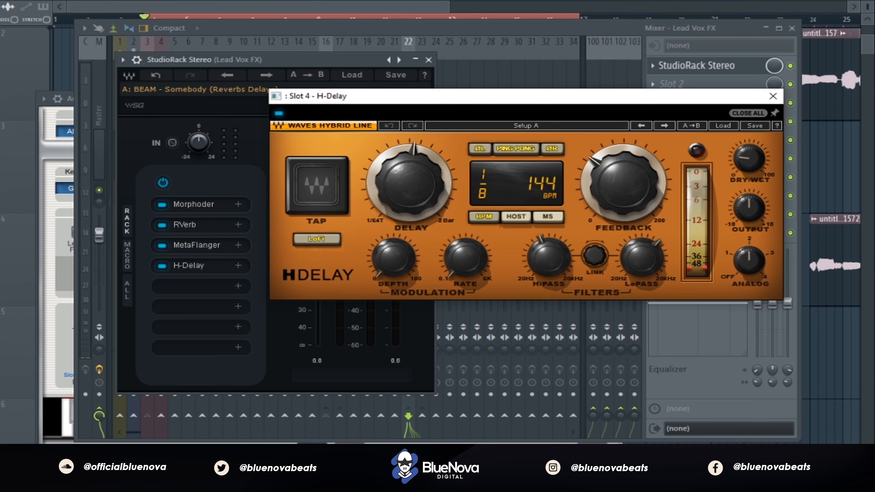
{"action": "key", "text": "space"}
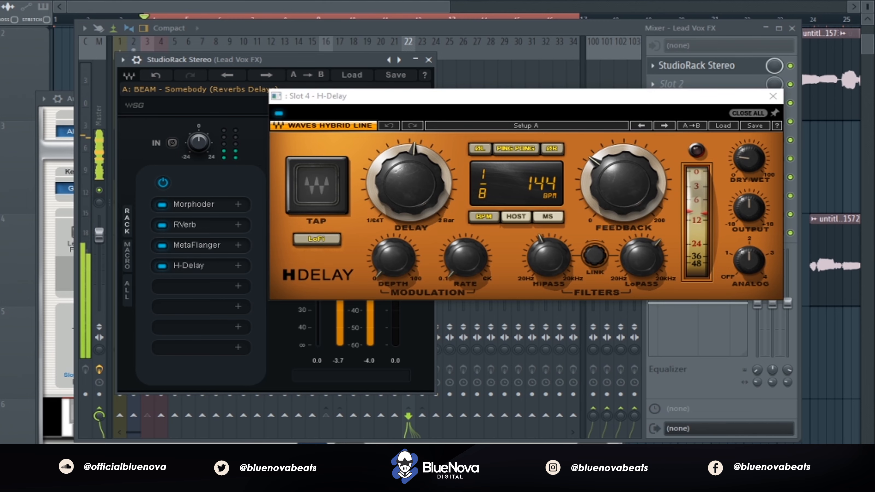
Step: Close the H-Delay and StudioRack windows, then select bars 21 to 26 in the playlist and place the playhead just after bar 22
{"action": "left_click", "coordinate": [773, 96]}
{"action": "left_click", "coordinate": [428, 60]}
{"action": "left_click_drag", "start_coordinate": [387, 8], "coordinate": [583, 69]}
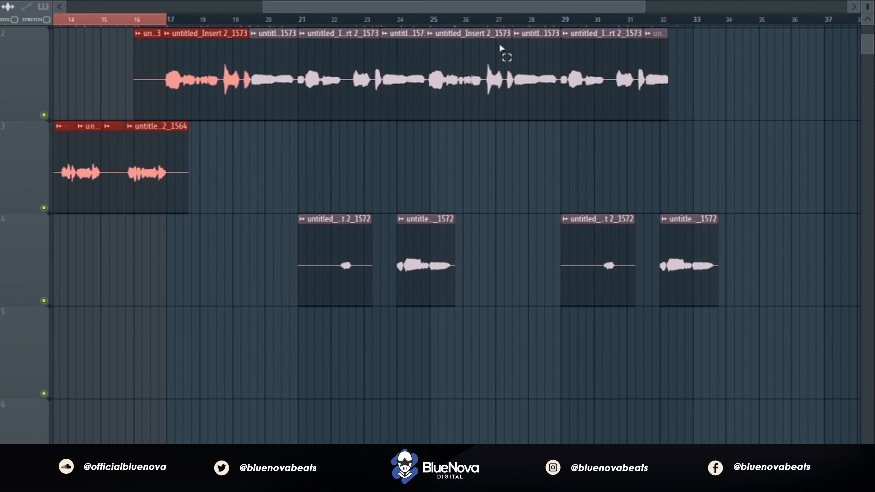
{"action": "left_click_drag", "start_coordinate": [309, 19], "coordinate": [465, 80]}
{"action": "key", "text": "space"}
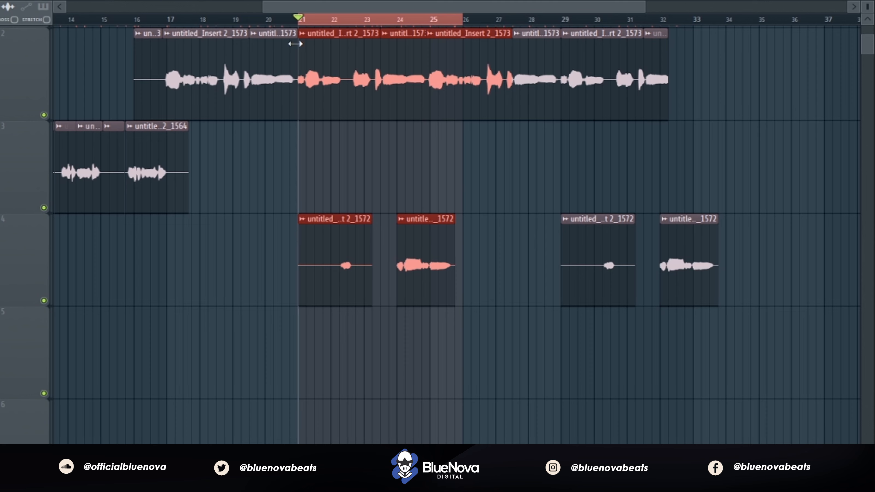
{"action": "left_click", "coordinate": [339, 20]}
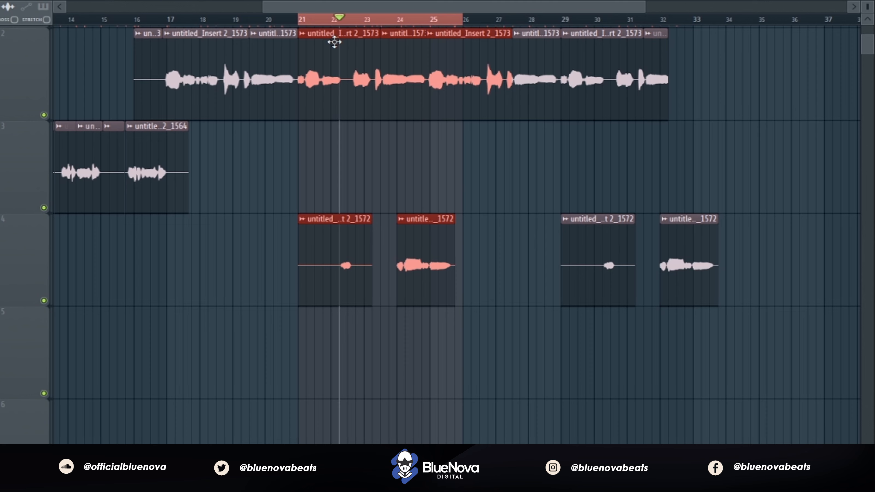
Step: Solo the adlib vocal on mixer track 4 and bring up StudioRack Stereo on the Adlibs FX track, clear of the lower-numbered tracks
{"action": "key", "text": "F9"}
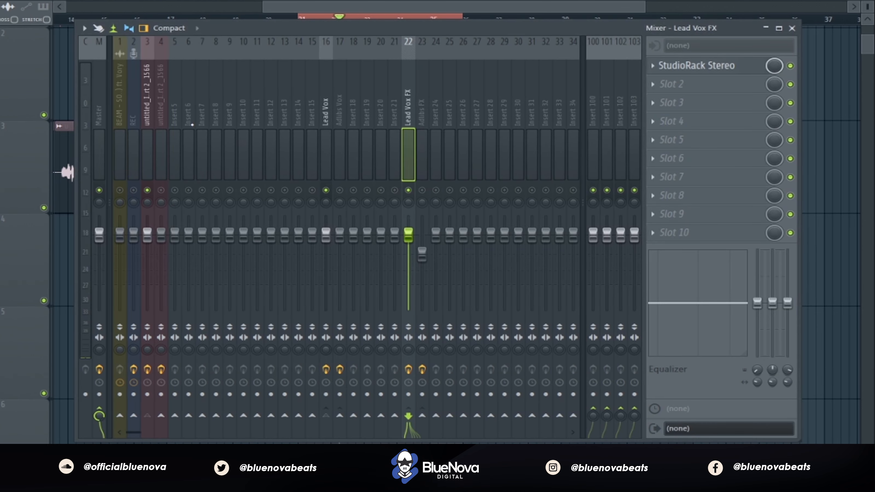
{"action": "left_click", "coordinate": [166, 94]}
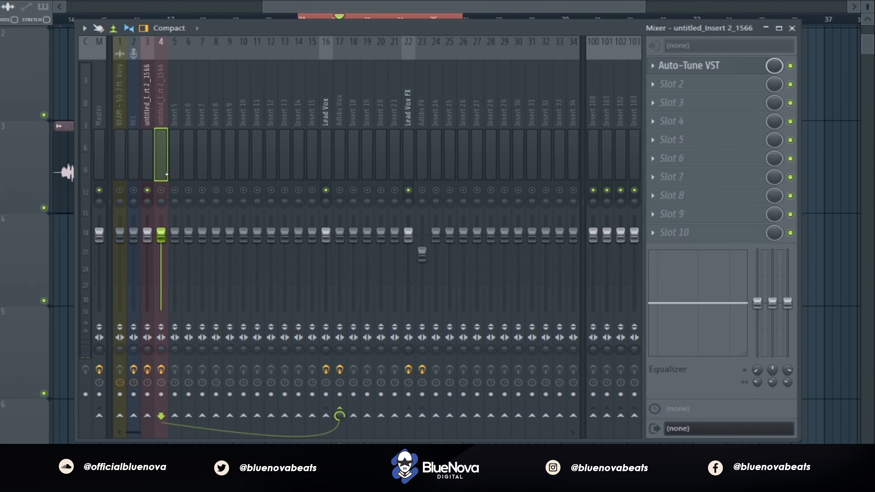
{"action": "right_click", "coordinate": [161, 190]}
{"action": "left_click", "coordinate": [426, 105]}
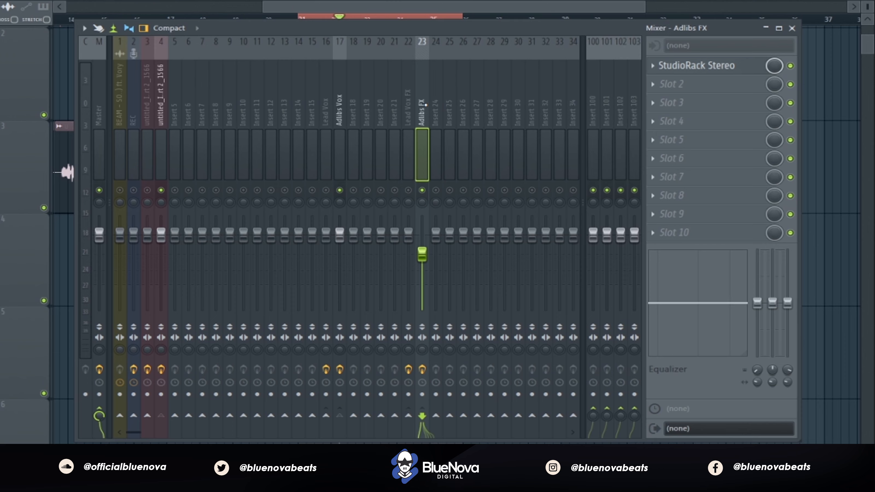
{"action": "left_click", "coordinate": [711, 65]}
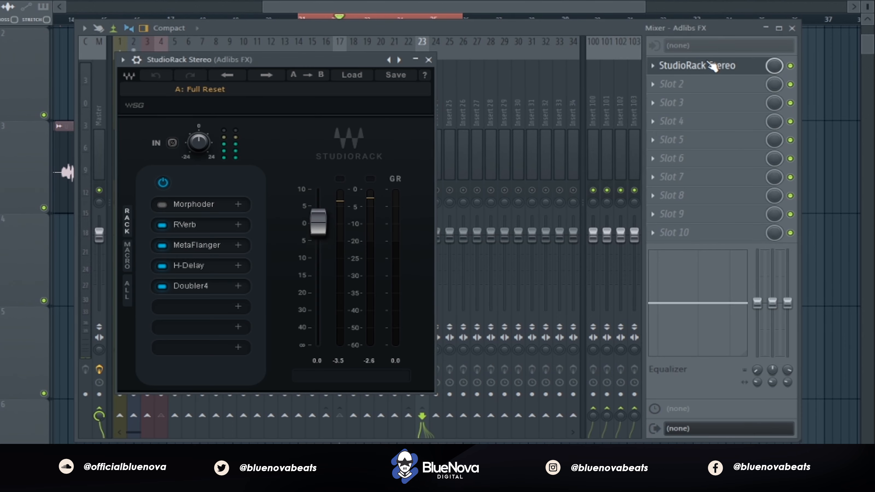
{"action": "left_click_drag", "start_coordinate": [293, 61], "coordinate": [570, 90]}
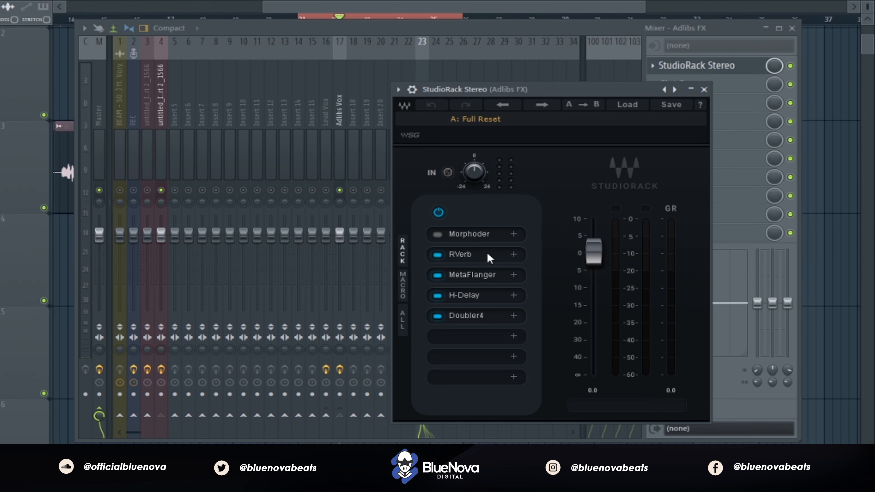
Step: Examine the RVerb and MetaFlanger settings in the Adlibs FX rack, closing each module window after viewing it
{"action": "left_click", "coordinate": [496, 254]}
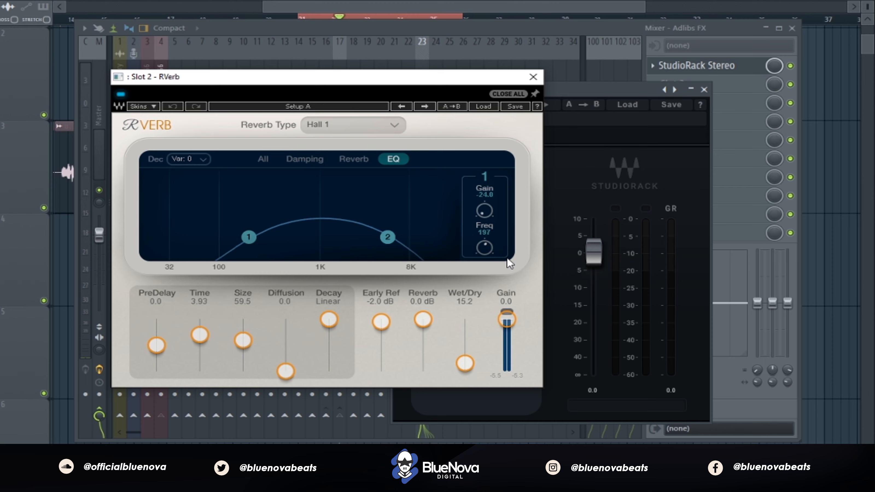
{"action": "left_click_drag", "start_coordinate": [331, 81], "coordinate": [236, 81]}
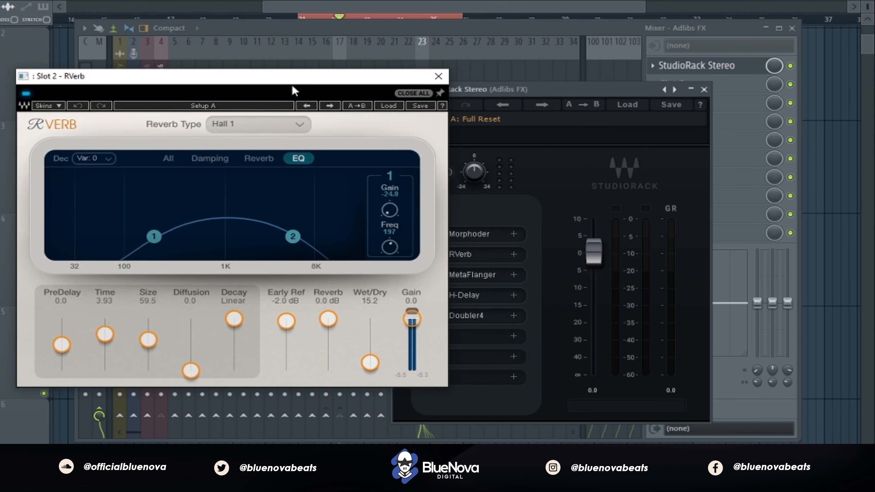
{"action": "left_click", "coordinate": [439, 75]}
{"action": "left_click", "coordinate": [489, 276]}
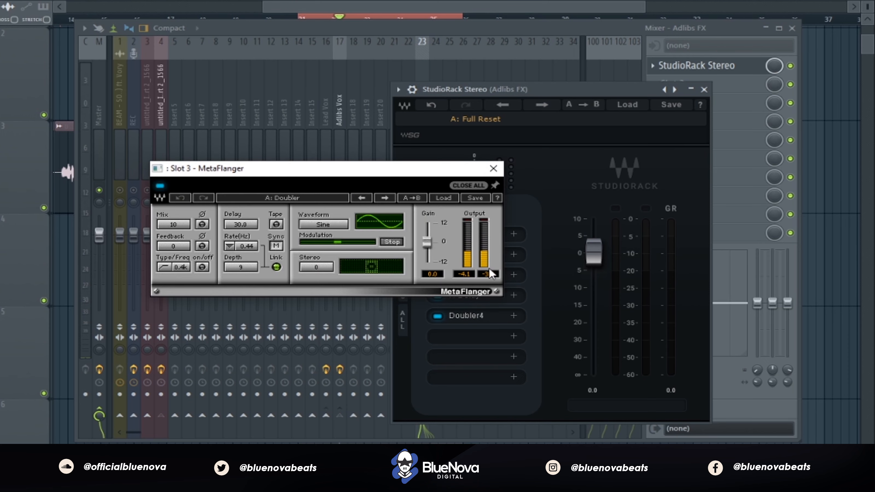
{"action": "left_click", "coordinate": [494, 169]}
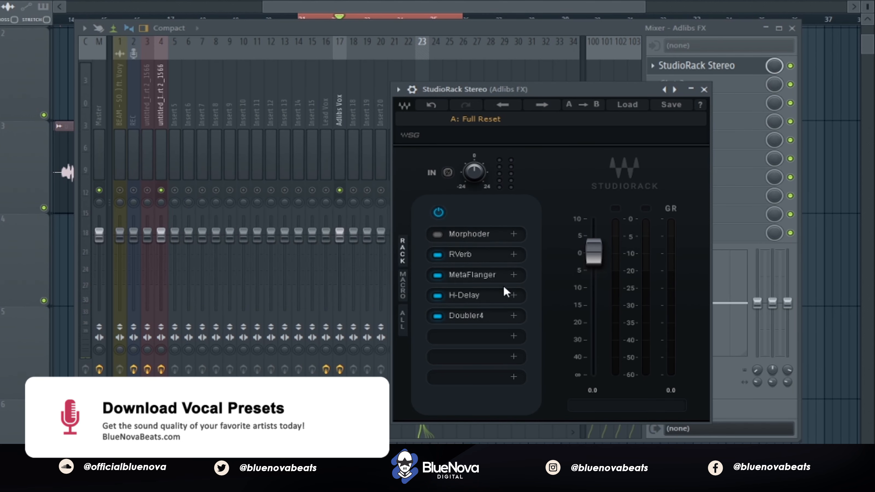
Step: View the H-Delay settings in the Adlibs FX rack with its window moved beside the rack, and close it
{"action": "left_click", "coordinate": [495, 298]}
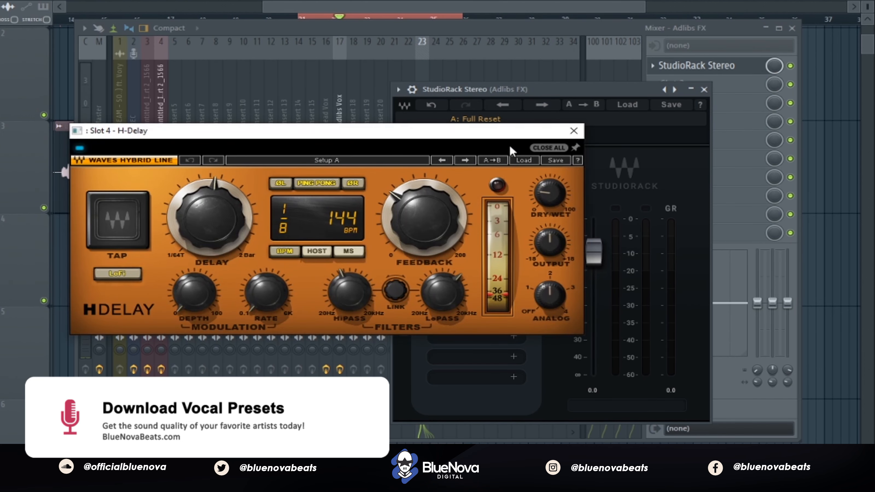
{"action": "left_click_drag", "start_coordinate": [503, 134], "coordinate": [388, 108]}
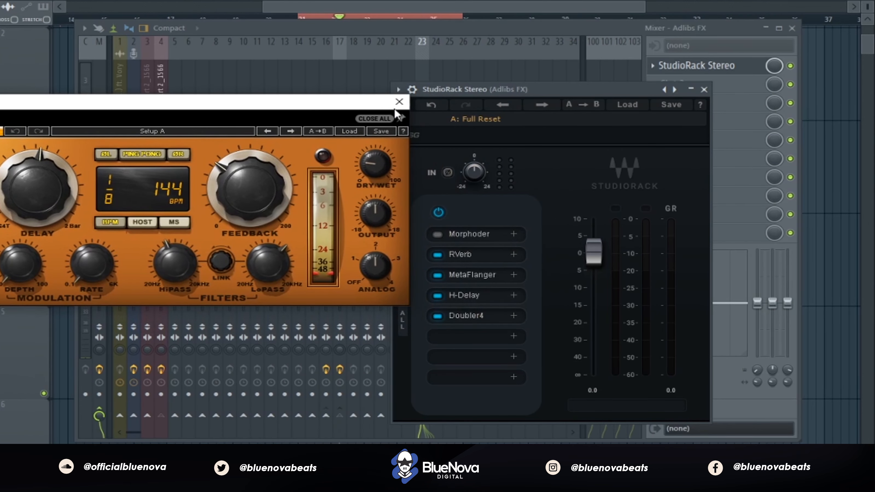
{"action": "left_click", "coordinate": [398, 102]}
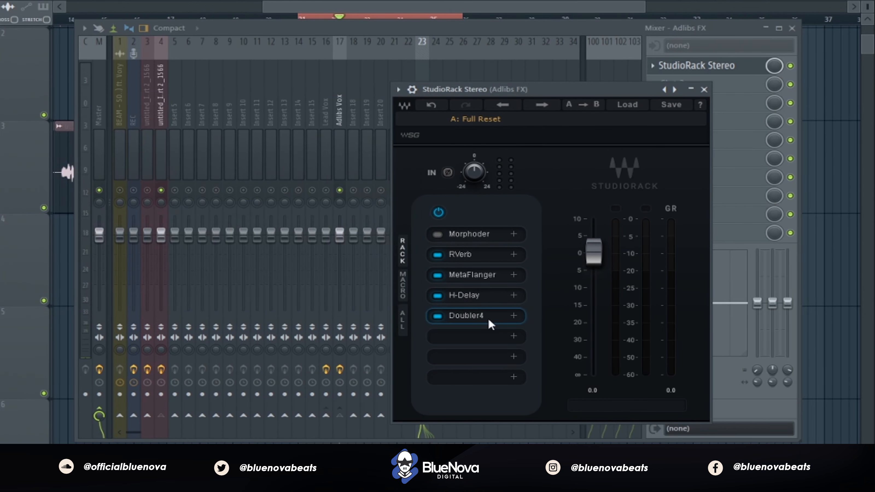
Step: Open Doubler4 in the Adlibs FX rack, play the adlibs while checking its settings, and close the module and rack windows
{"action": "left_click", "coordinate": [487, 316]}
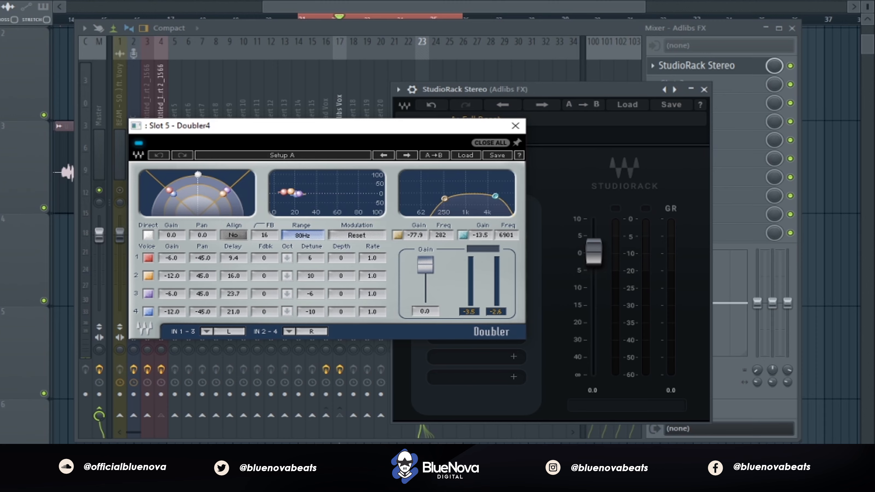
{"action": "key", "text": "space"}
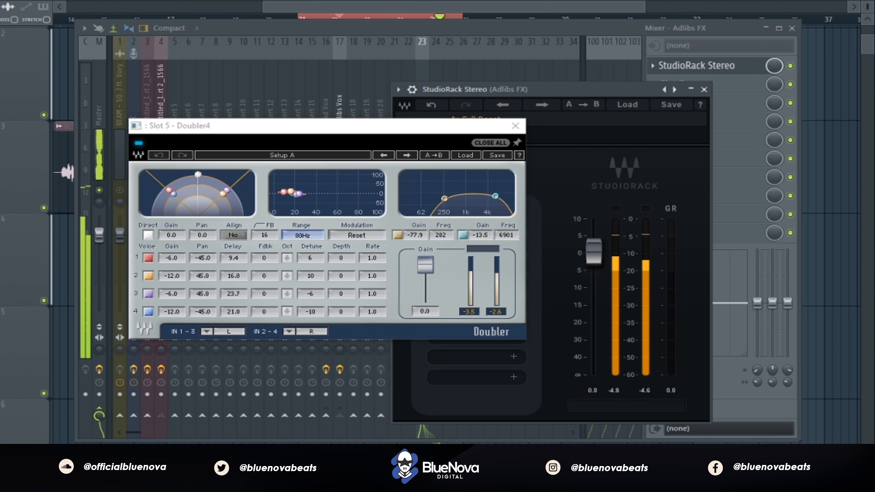
{"action": "key", "text": "space"}
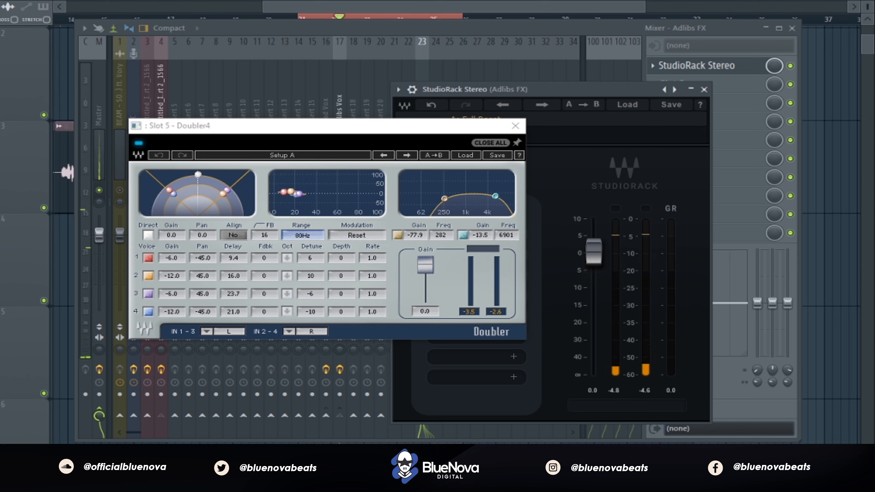
{"action": "left_click", "coordinate": [514, 125]}
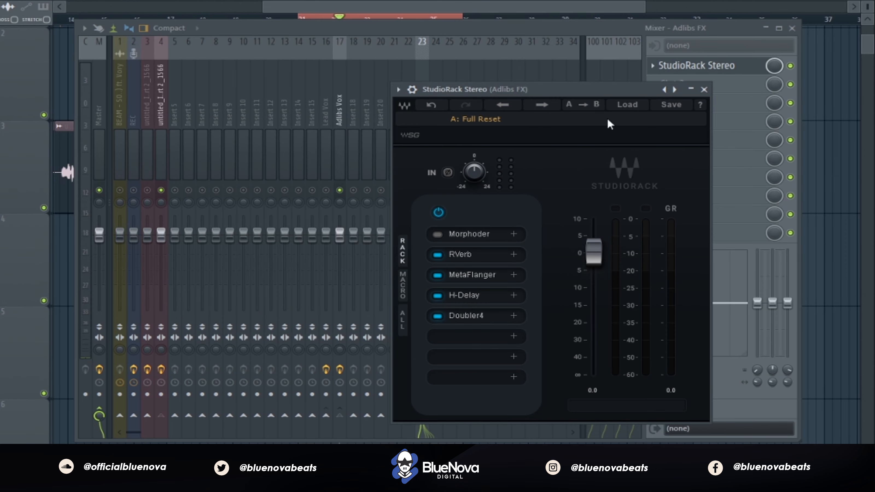
{"action": "left_click", "coordinate": [704, 90]}
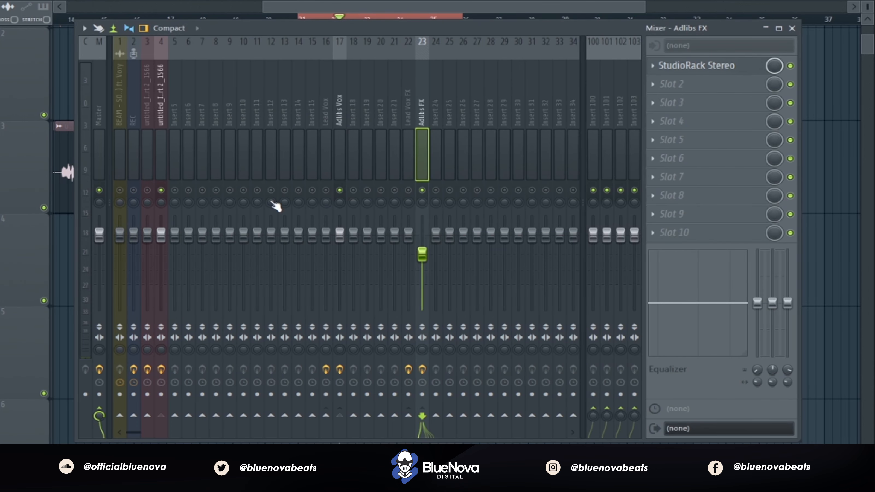
Step: Unmute the lead vocal on mixer track 3 plus the Lead Vox and Lead Vox FX tracks, and select Lead Vox FX
{"action": "left_click", "coordinate": [147, 191]}
{"action": "left_click", "coordinate": [326, 190]}
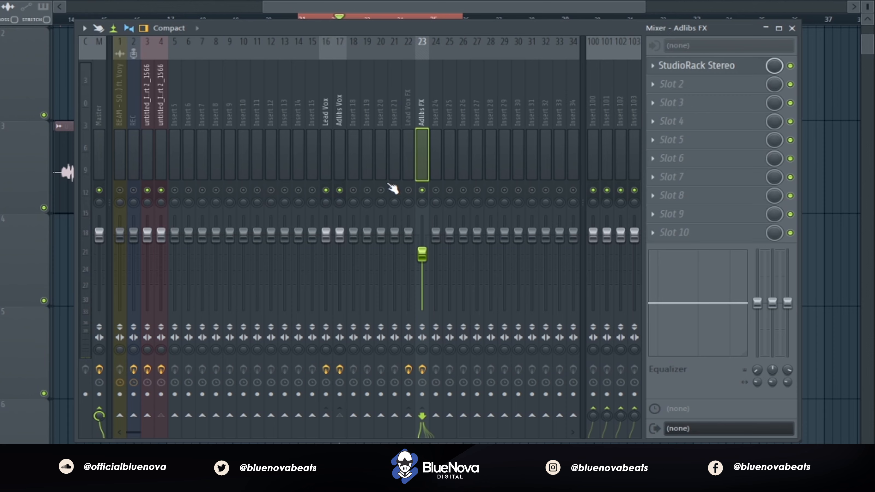
{"action": "left_click", "coordinate": [408, 190]}
{"action": "left_click", "coordinate": [411, 115]}
Step: Play the lead vocals and adlibs together, clearing the playlist time selection during playback, and unmute all mixer tracks after stopping
{"action": "key", "text": "space"}
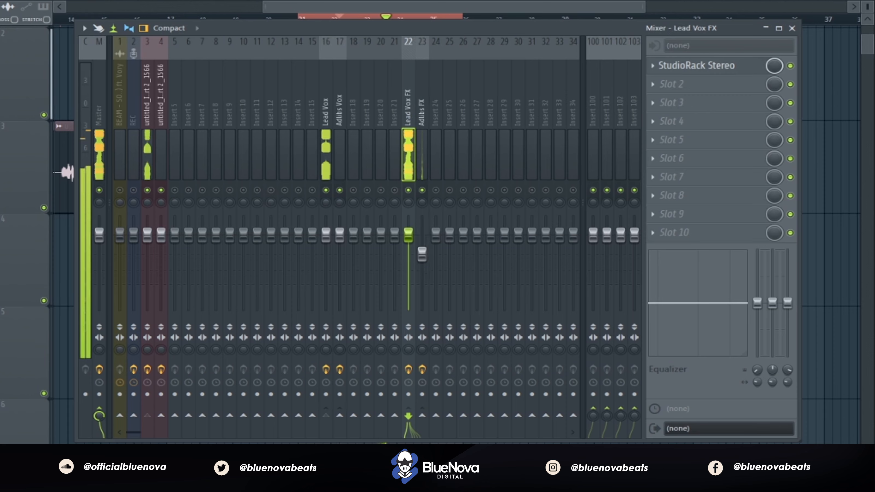
{"action": "key", "text": "F9"}
{"action": "left_click", "coordinate": [123, 19], "text": "ctrl"}
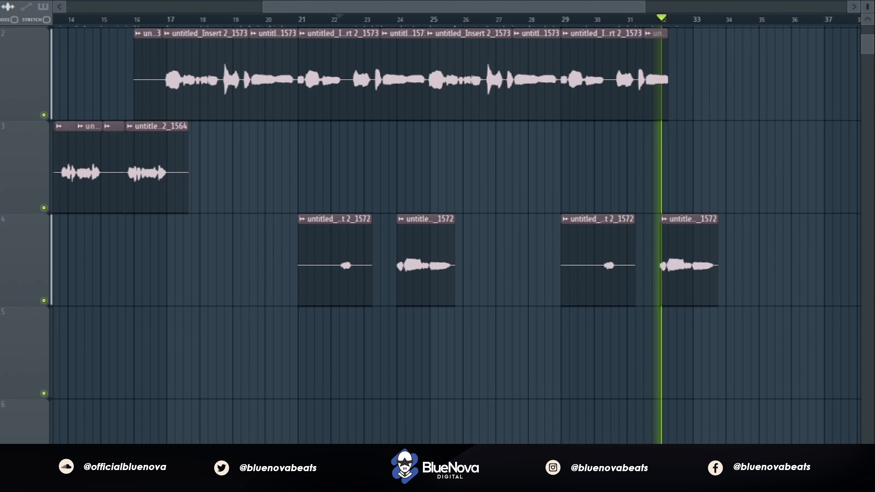
{"action": "key", "text": "F9"}
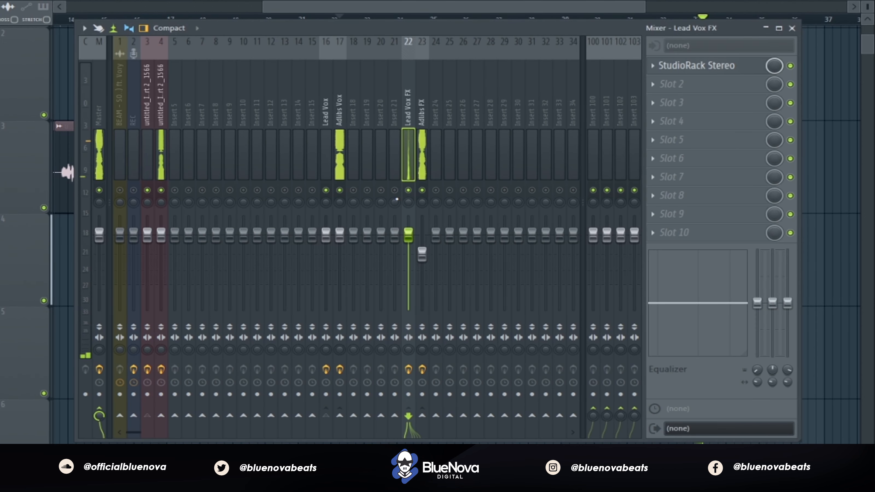
{"action": "key", "text": "space"}
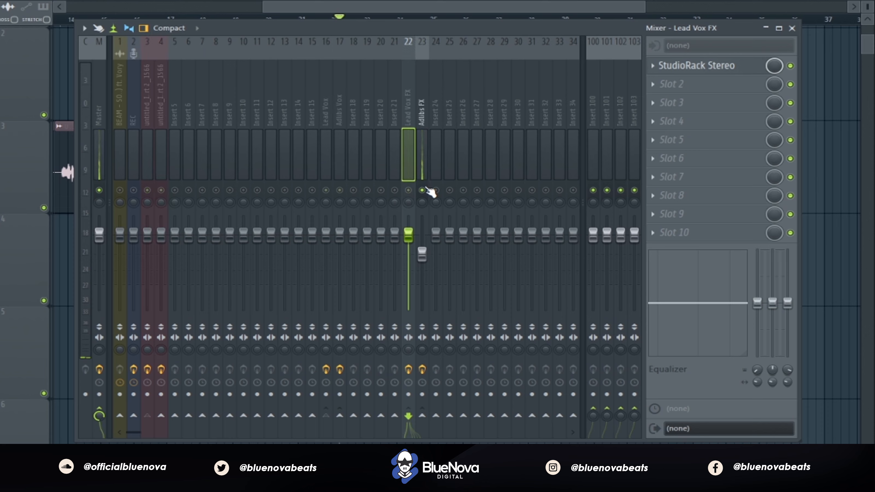
Step: Enable Fruity Convolver and Fruity soft clipper on the Master track, examining the convolver's equalizer curve
{"action": "left_click", "coordinate": [94, 113]}
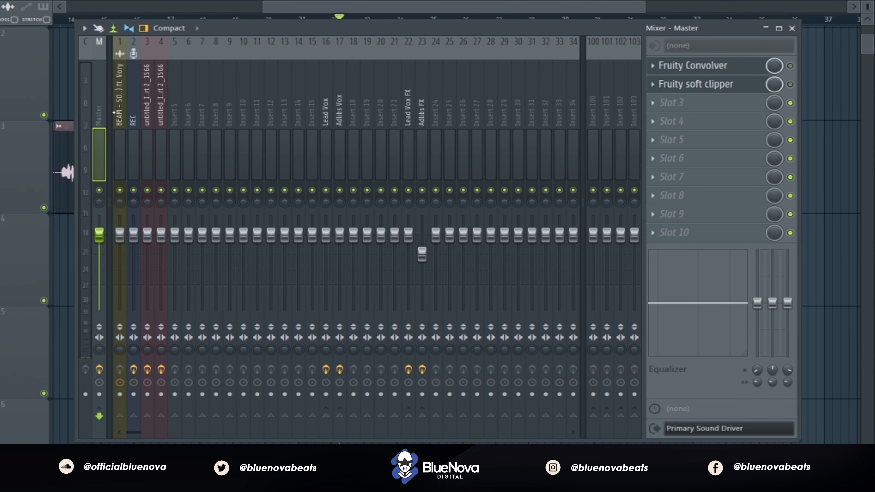
{"action": "left_click", "coordinate": [790, 66]}
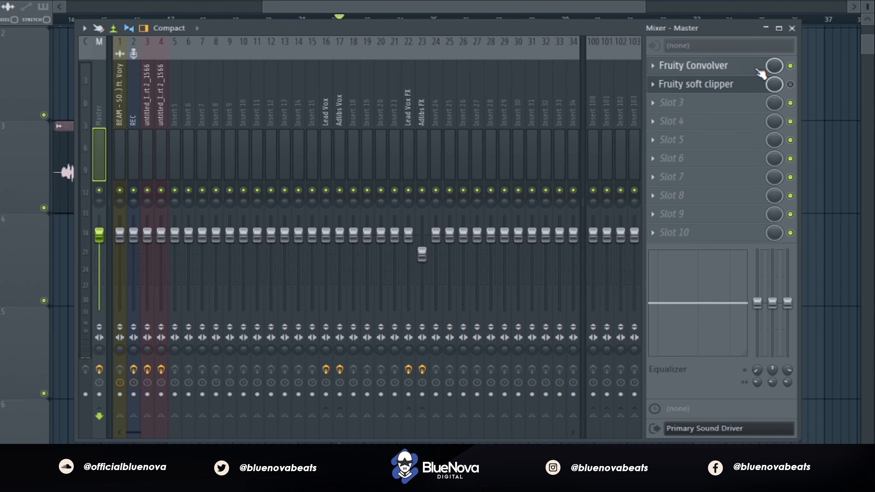
{"action": "left_click", "coordinate": [760, 73]}
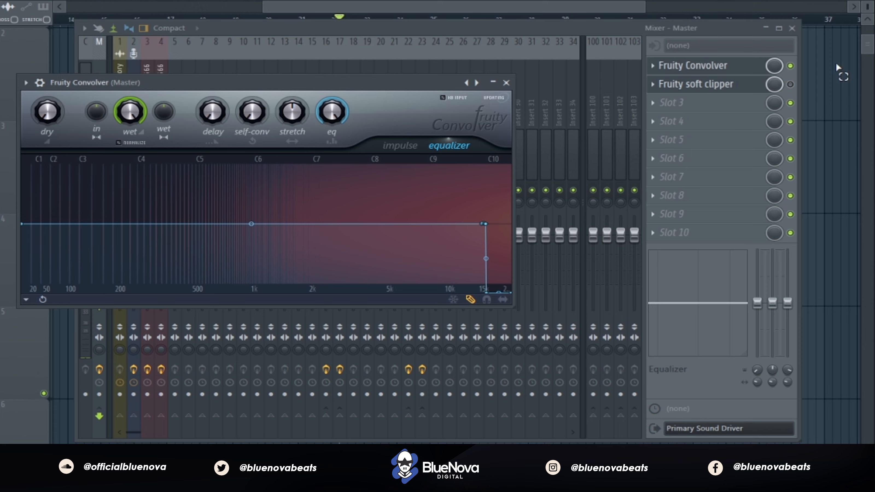
{"action": "left_click", "coordinate": [791, 84]}
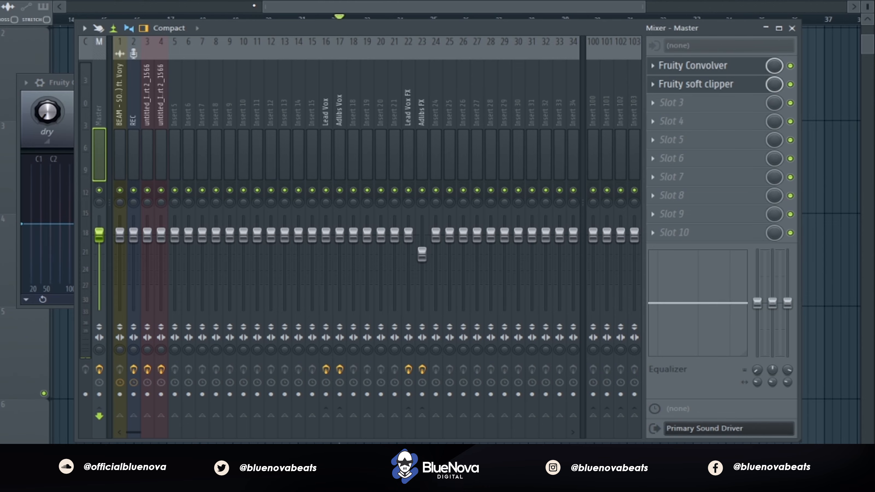
Step: Extend the playlist view to earlier bars and play the full mix through the Master effects while watching the mixer levels
{"action": "left_click_drag", "start_coordinate": [266, 8], "coordinate": [236, 7]}
{"action": "key", "text": "space"}
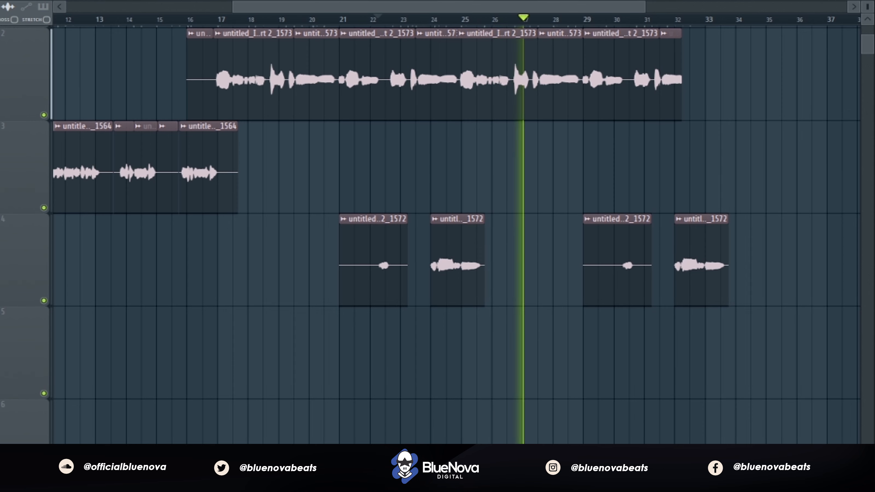
{"action": "key", "text": "F9"}
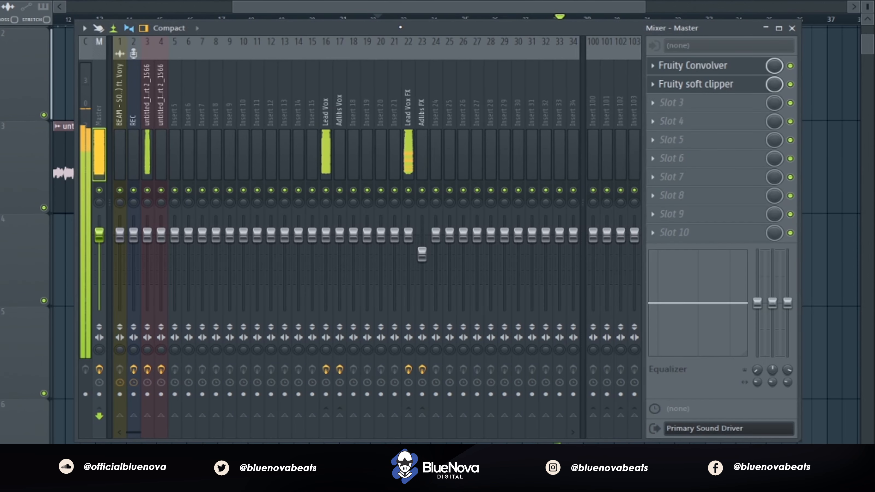